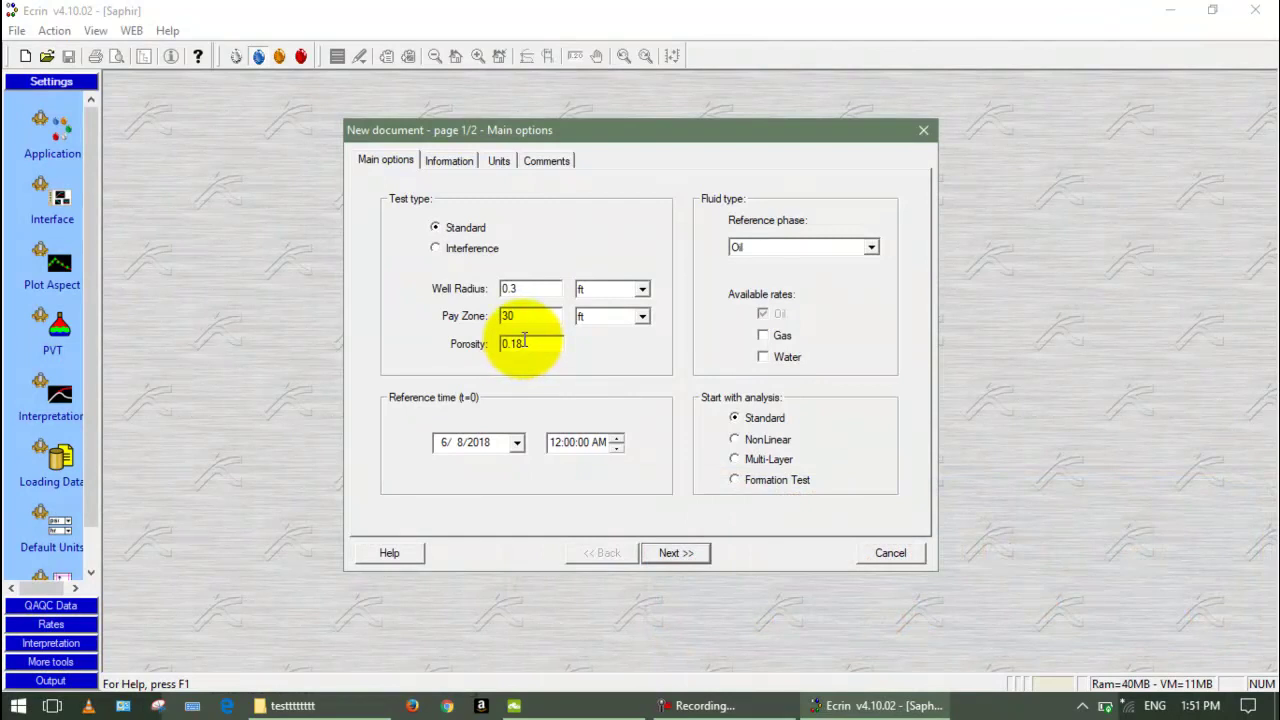
Step: Set the reference time to 1/19/2018, 10:03:00 AM, and continue to the PVT parameters page
{"action": "left_click", "coordinate": [445, 445]}
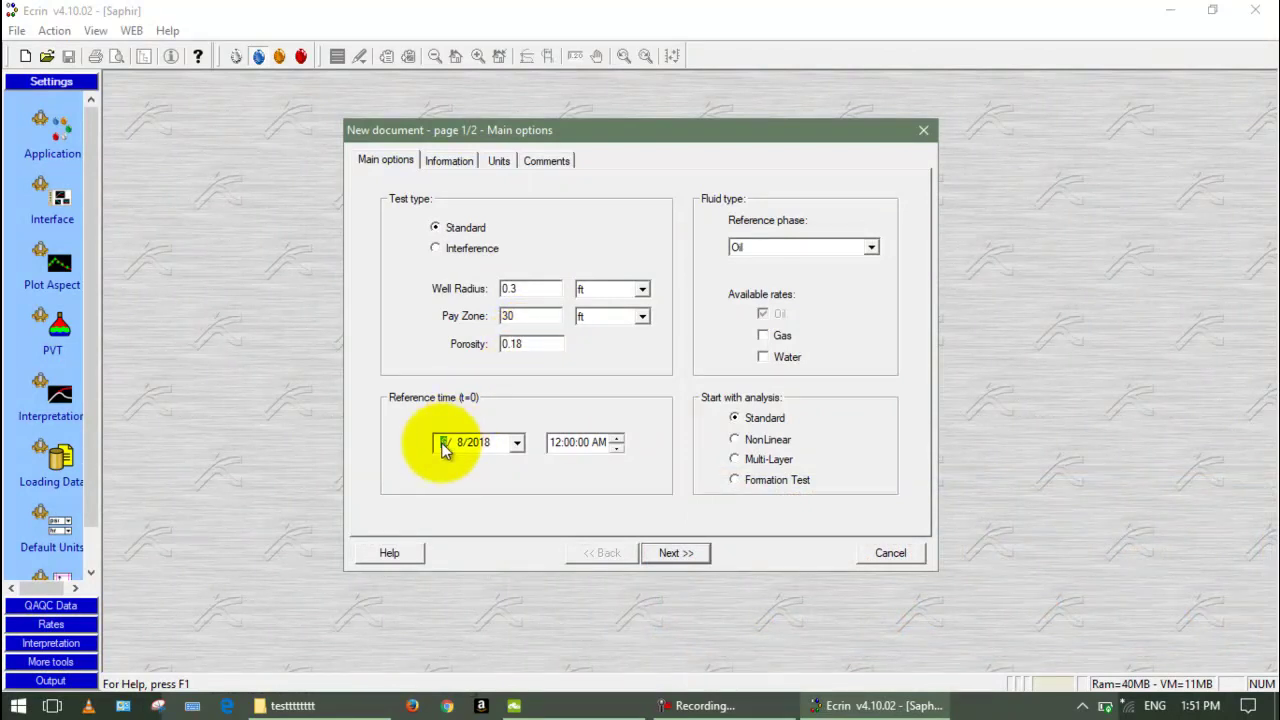
{"action": "type", "text": "1/"}
{"action": "left_click", "coordinate": [460, 447]}
{"action": "type", "text": "1"}
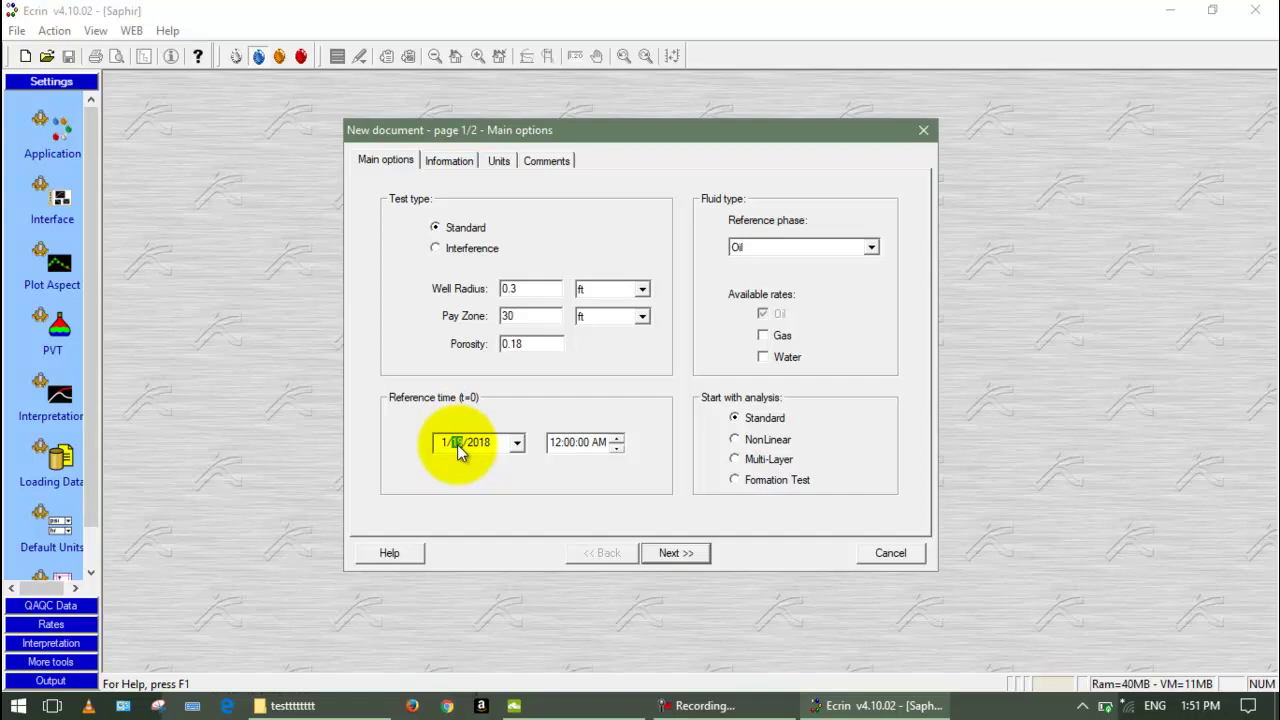
{"action": "left_click", "coordinate": [556, 452]}
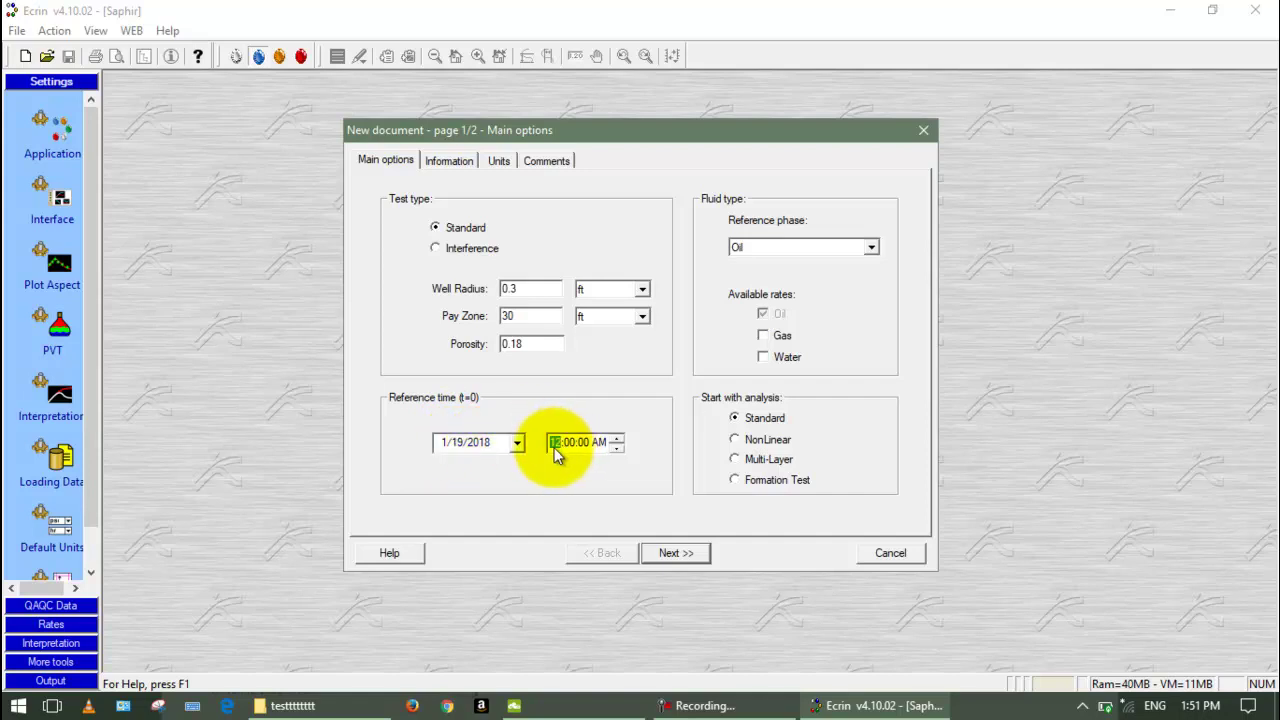
{"action": "type", "text": "10"}
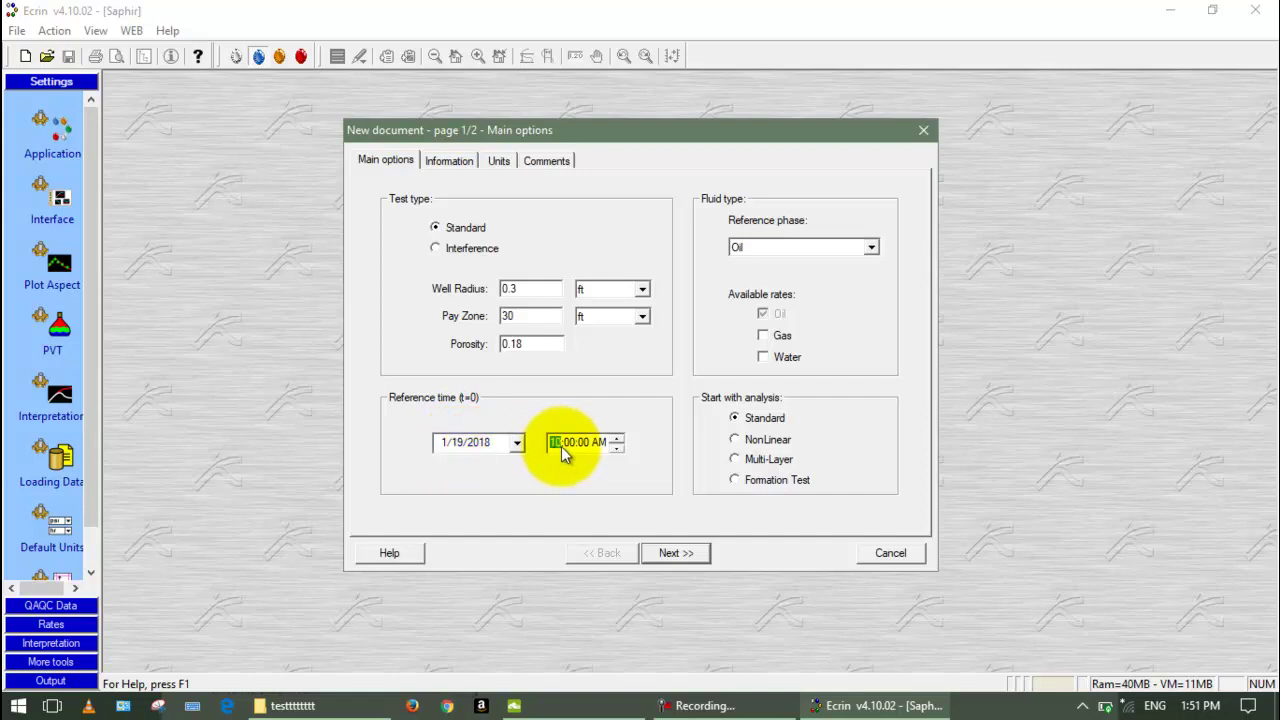
{"action": "left_click", "coordinate": [572, 451]}
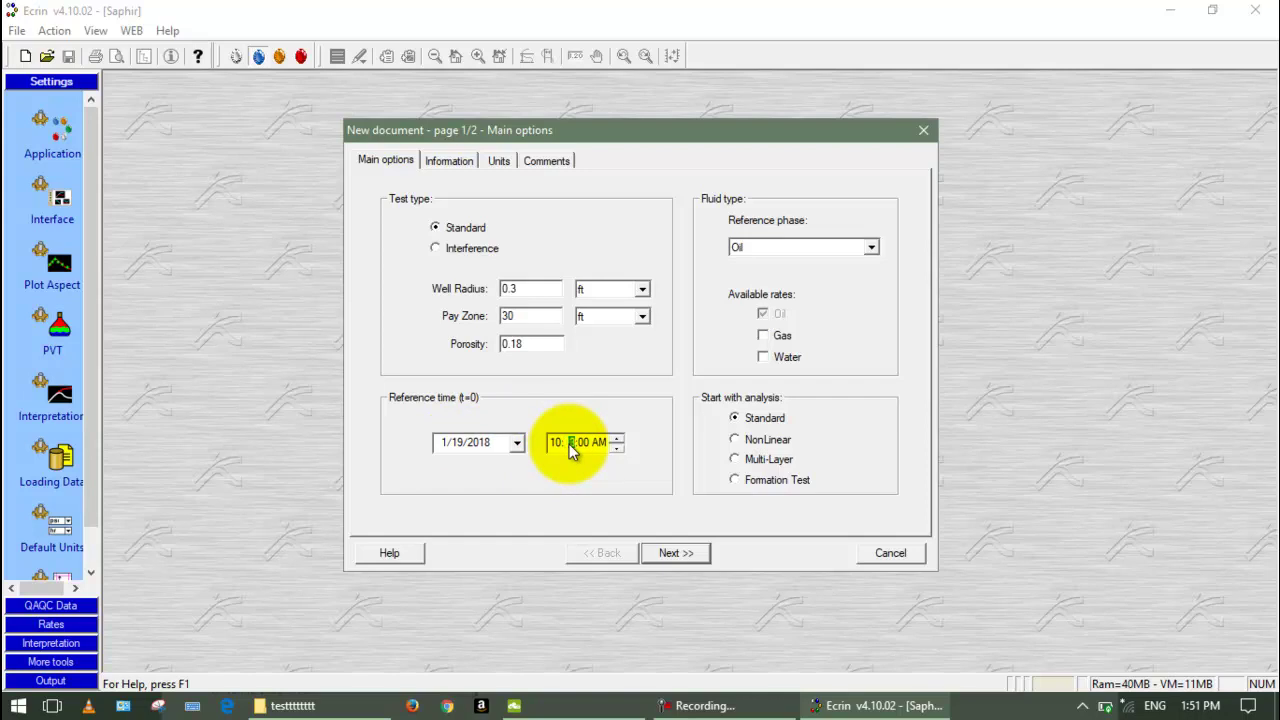
{"action": "type", "text": "03"}
{"action": "left_click", "coordinate": [668, 556]}
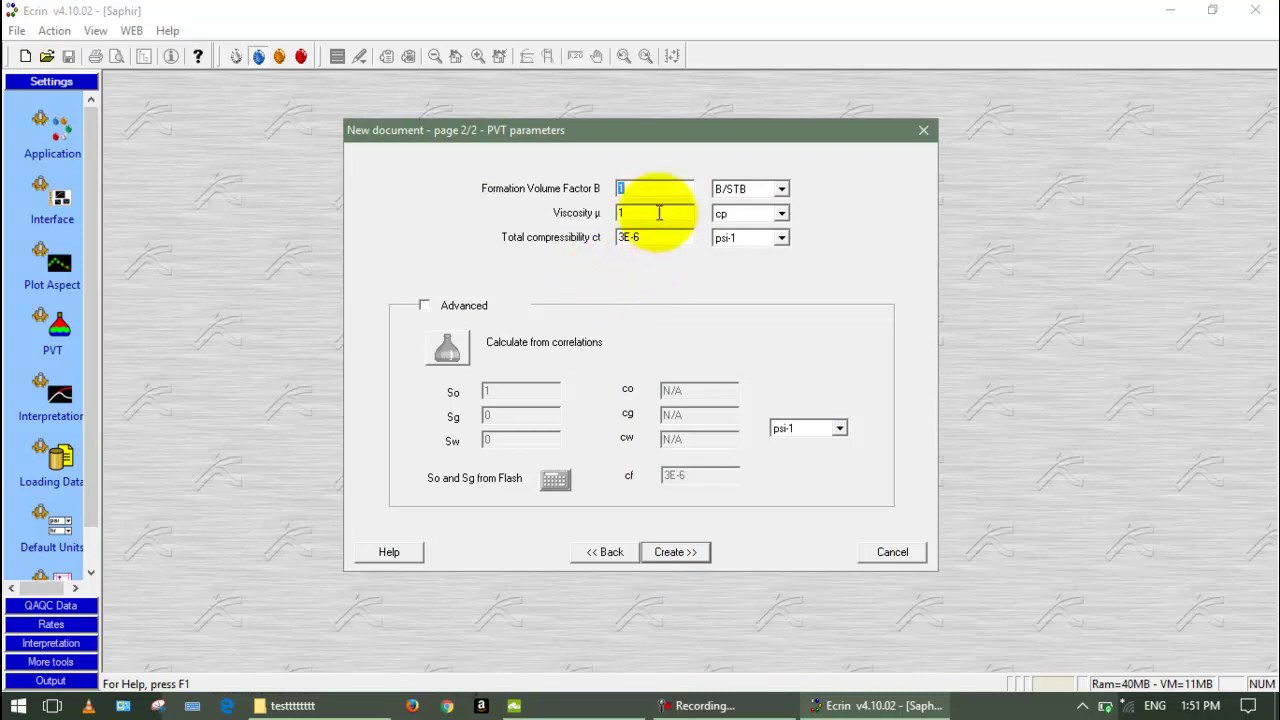
Step: Set the formation volume factor to 1.17 B/STB and the viscosity to 1.18 cp, and create the document
{"action": "left_click", "coordinate": [647, 191]}
{"action": "type", "text": ".17"}
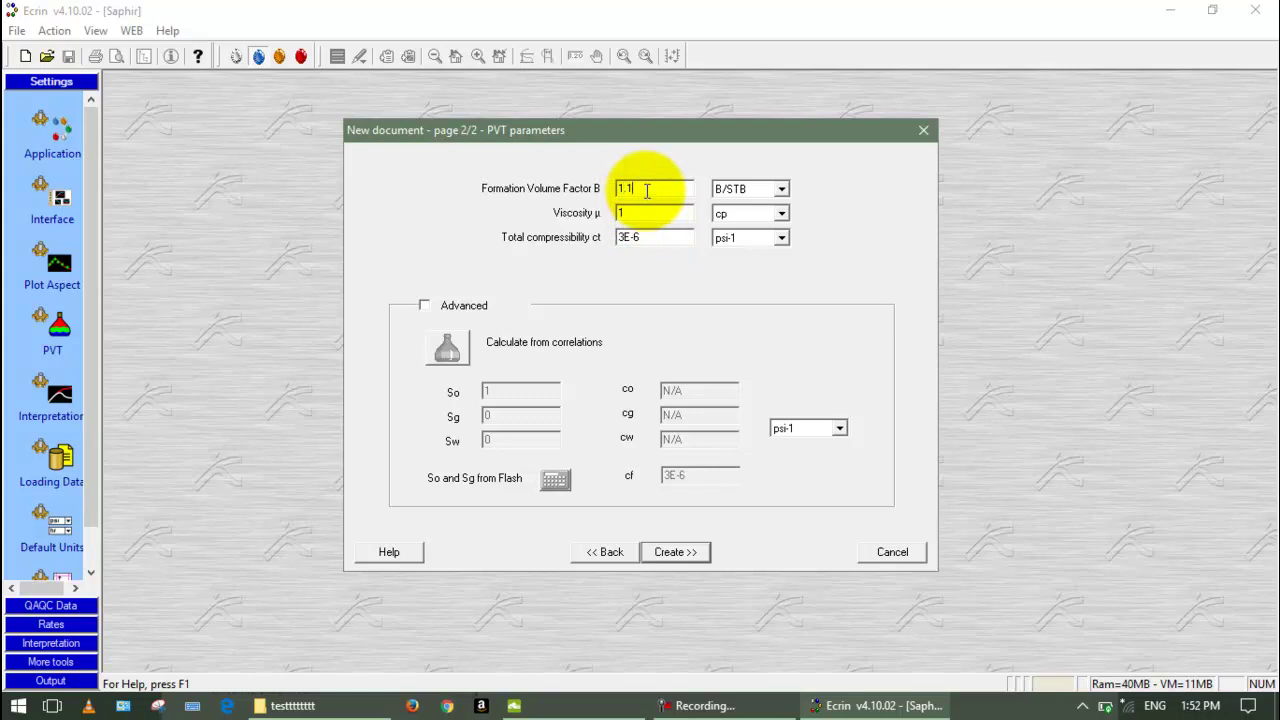
{"action": "left_click", "coordinate": [660, 218]}
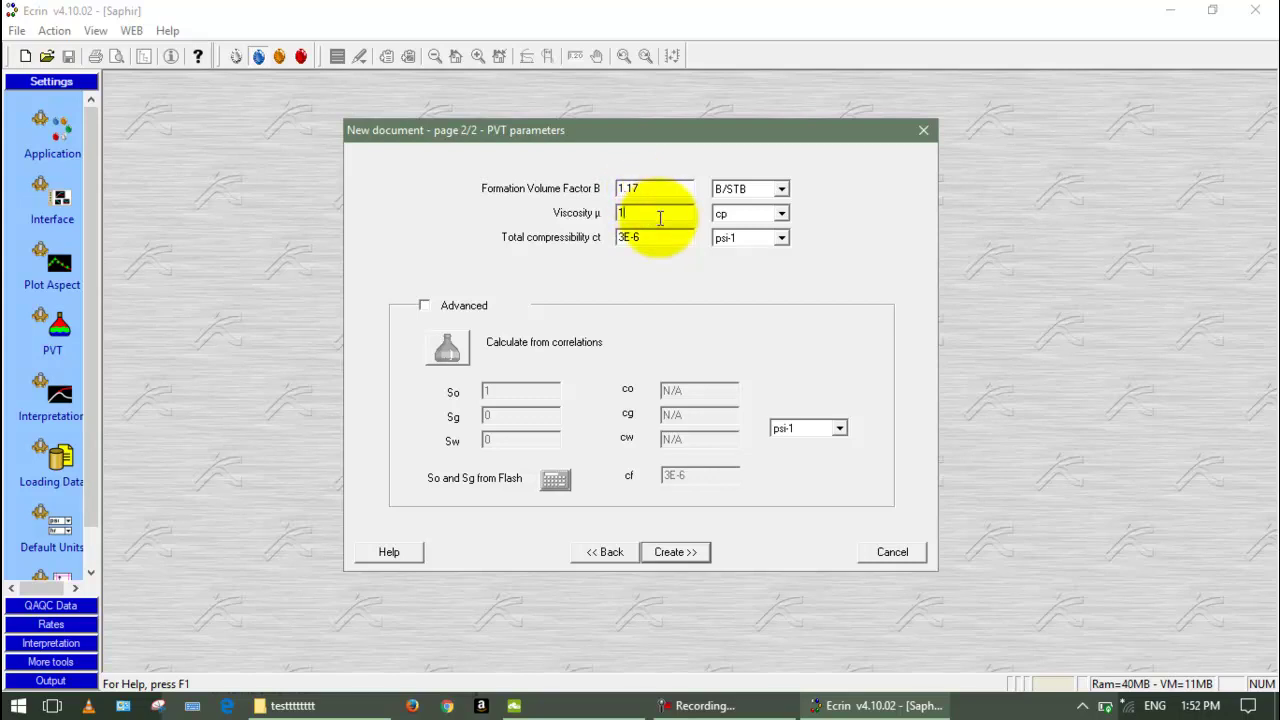
{"action": "type", "text": ".18"}
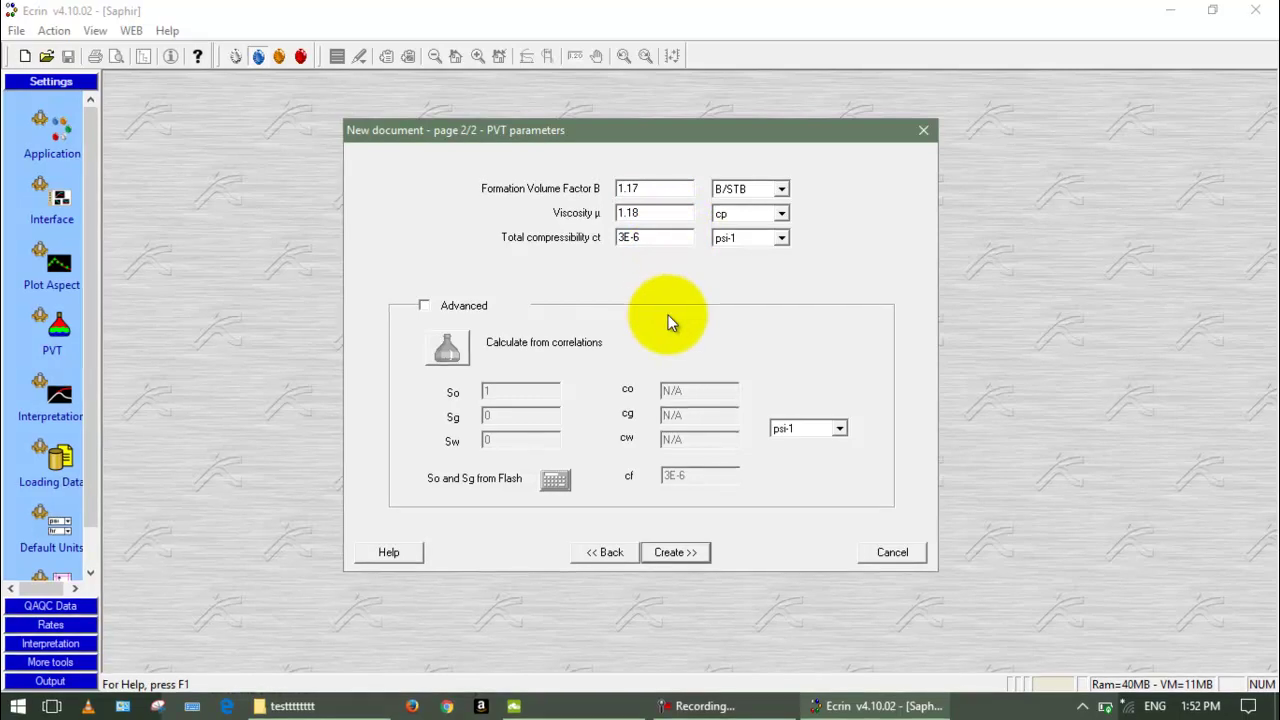
{"action": "left_click", "coordinate": [677, 553]}
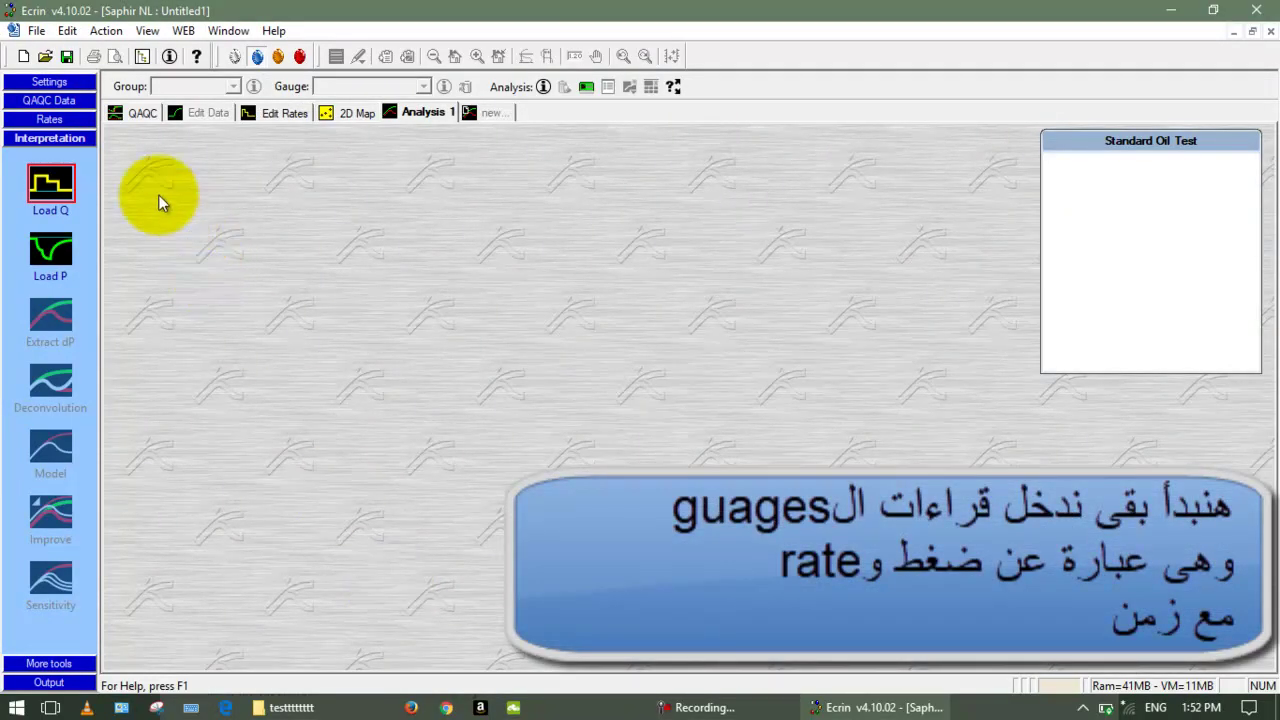
Step: Choose the ASCII file 20906TPR.txt from the Gauge data folder as the QAQC data source and continue to the data format
{"action": "left_click", "coordinate": [50, 101]}
{"action": "left_click", "coordinate": [56, 146]}
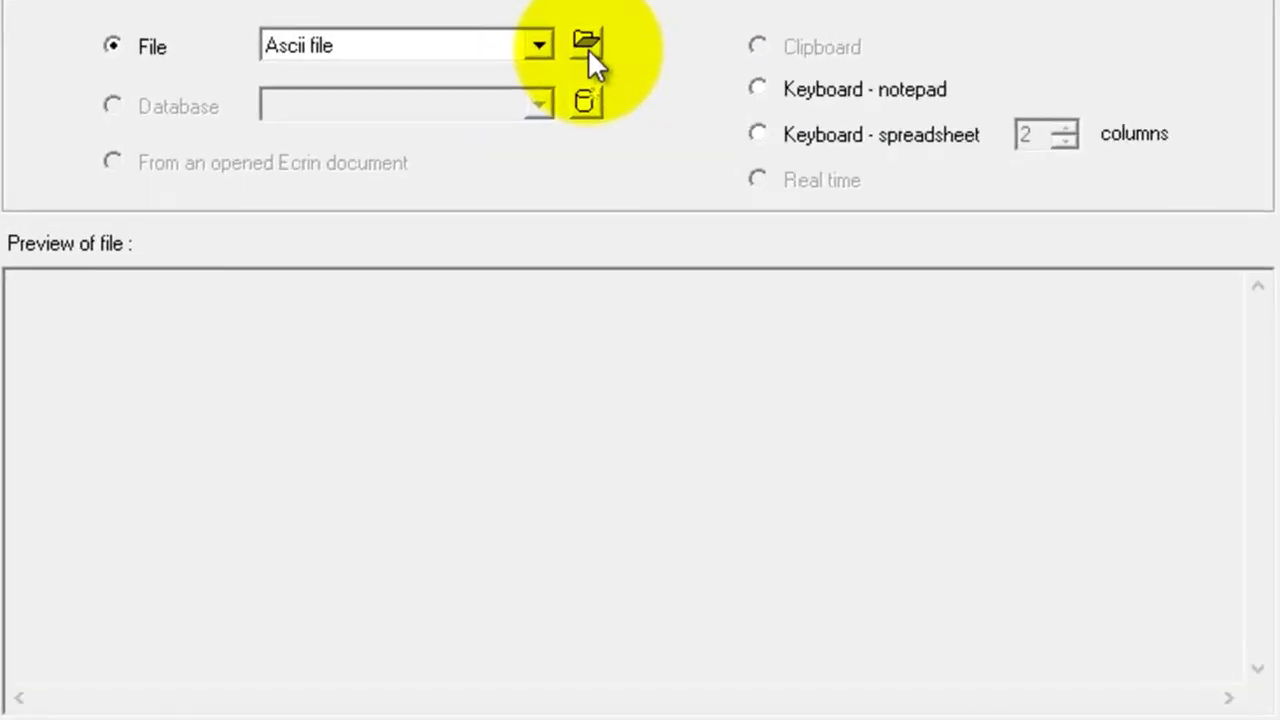
{"action": "left_click", "coordinate": [588, 48]}
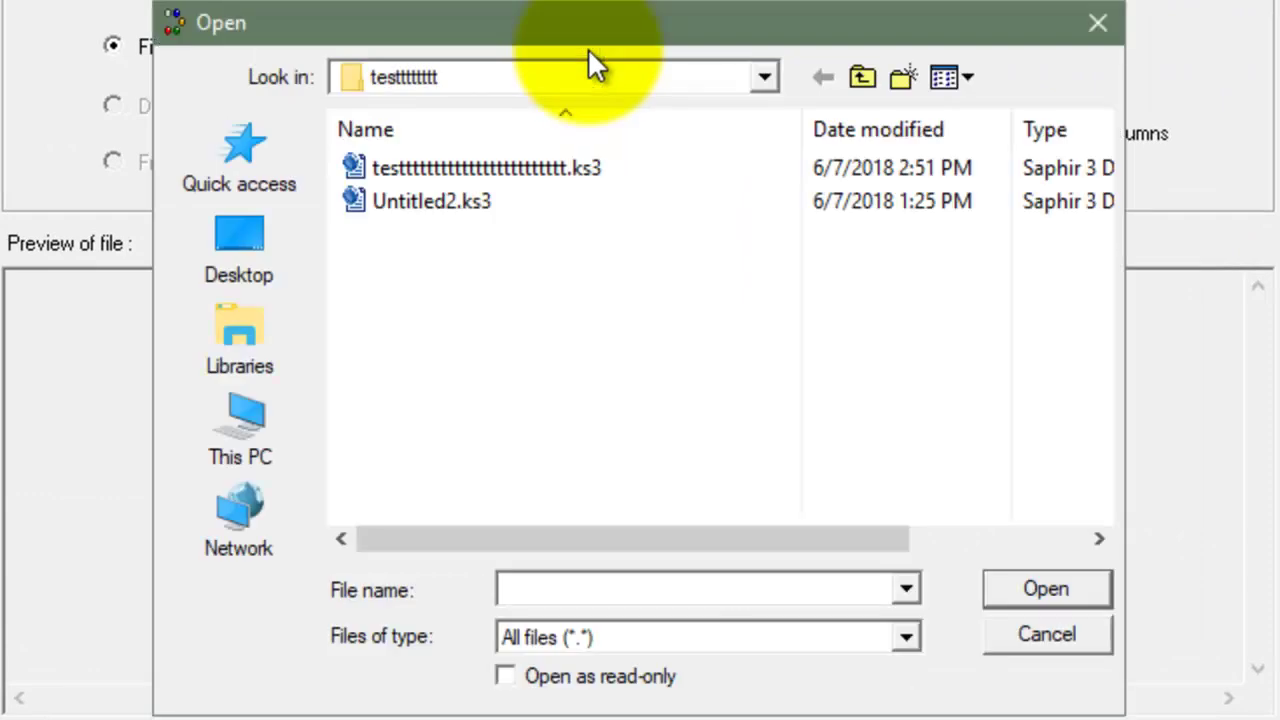
{"action": "left_click", "coordinate": [869, 79]}
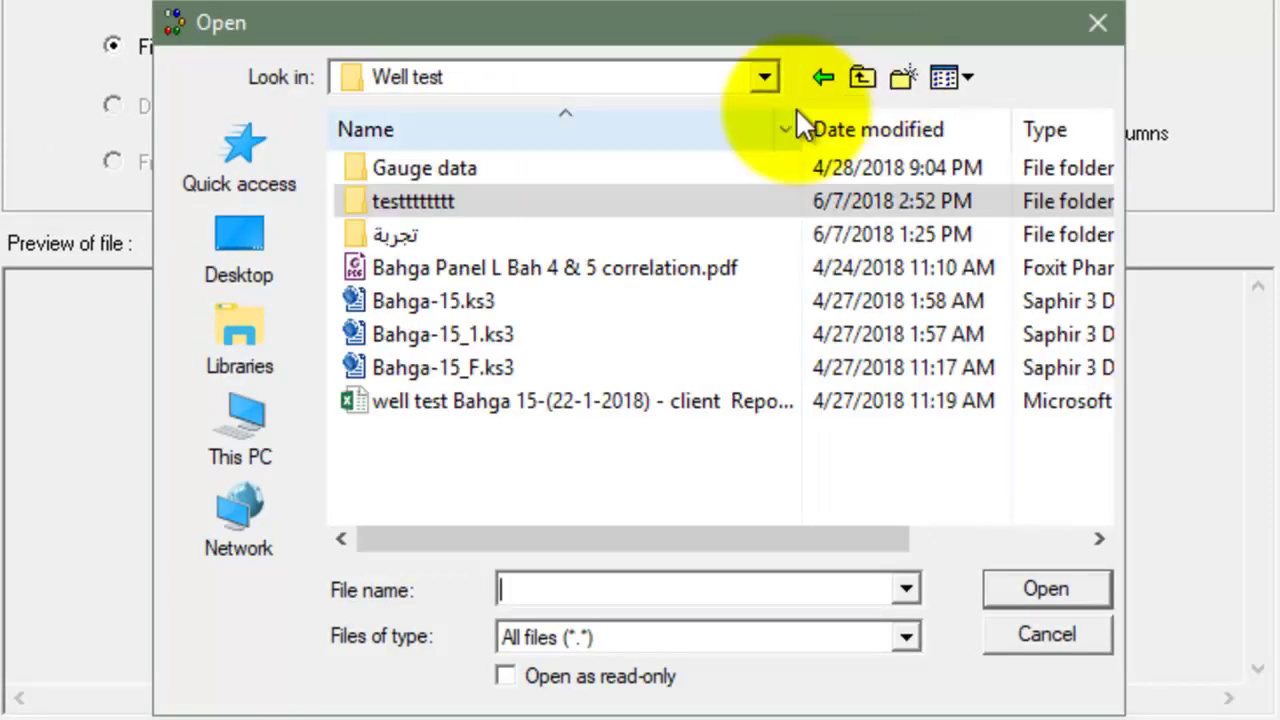
{"action": "double_click", "coordinate": [563, 165]}
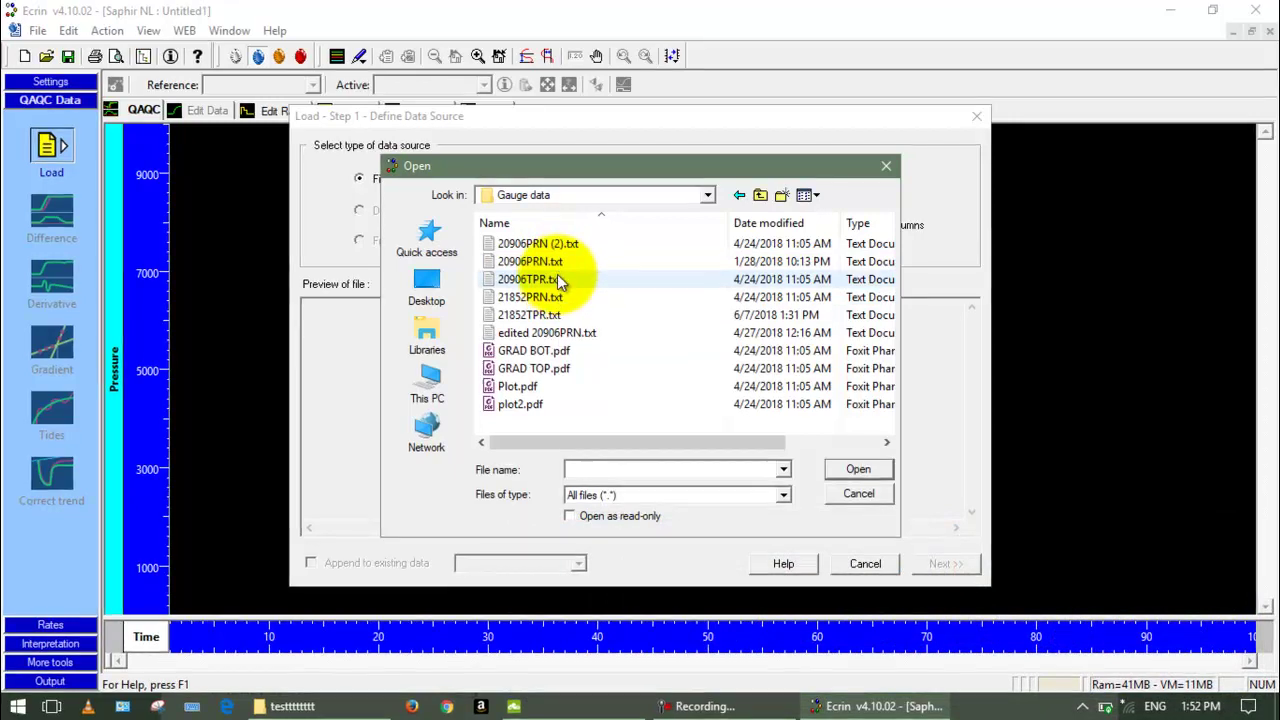
{"action": "double_click", "coordinate": [558, 281]}
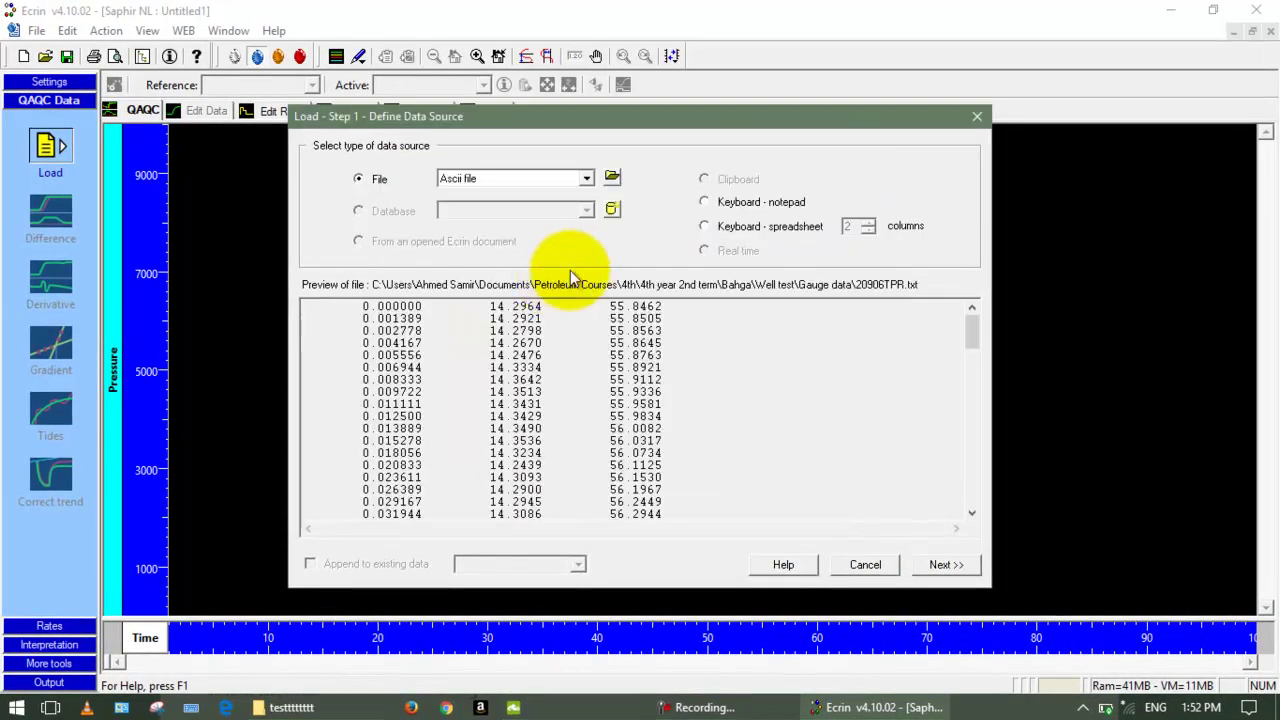
{"action": "left_click", "coordinate": [927, 563]}
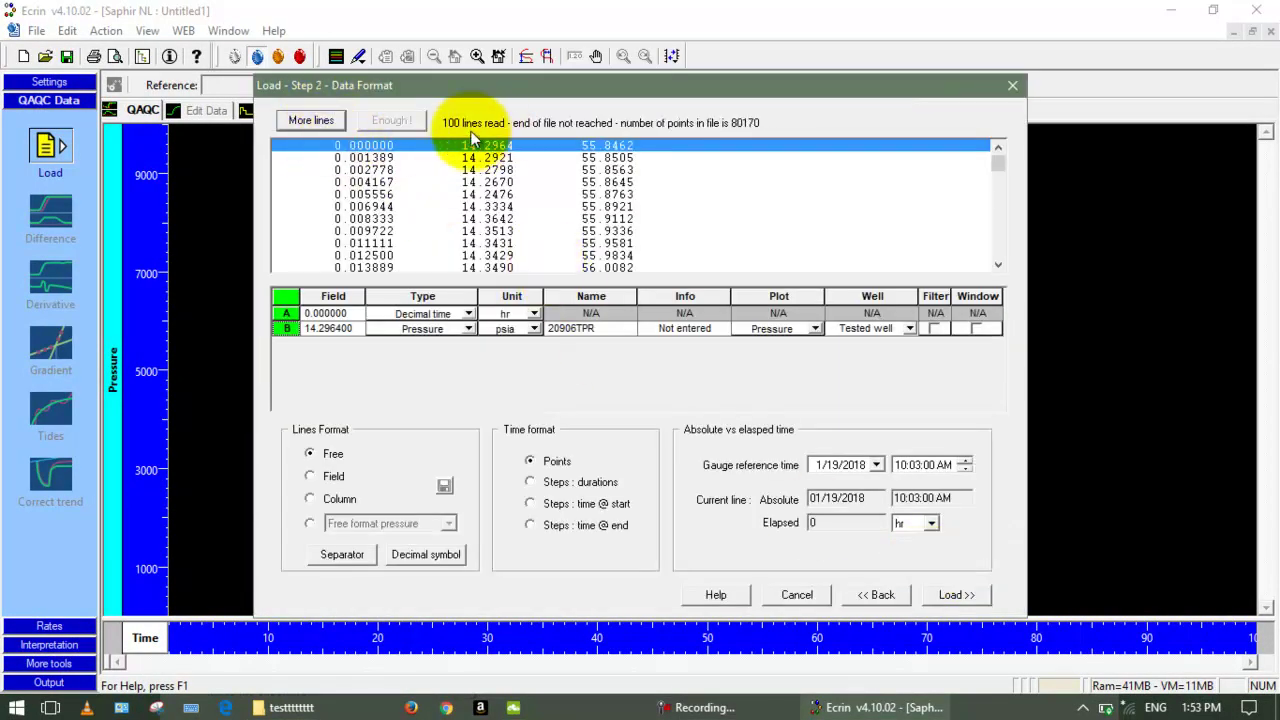
Step: Read all lines of the gauge file, set the lines format to Field, and assign Oil rate to column C
{"action": "left_click", "coordinate": [312, 121]}
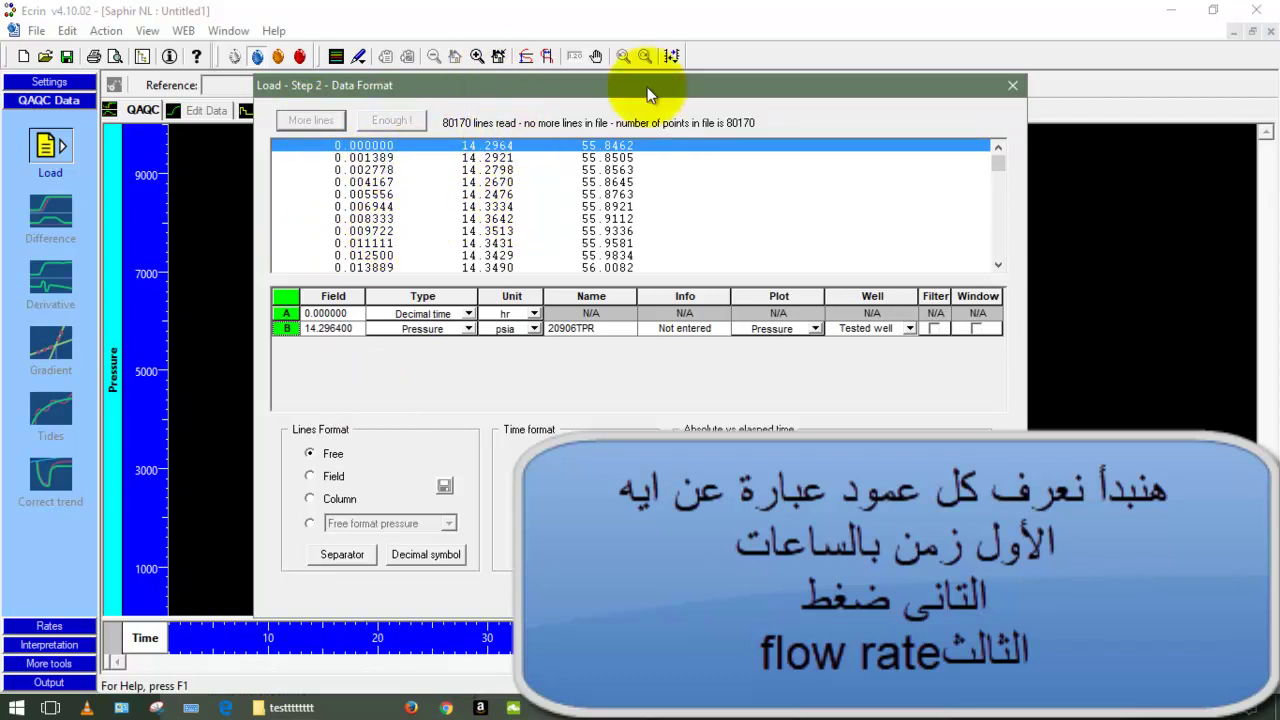
{"action": "left_click", "coordinate": [311, 477]}
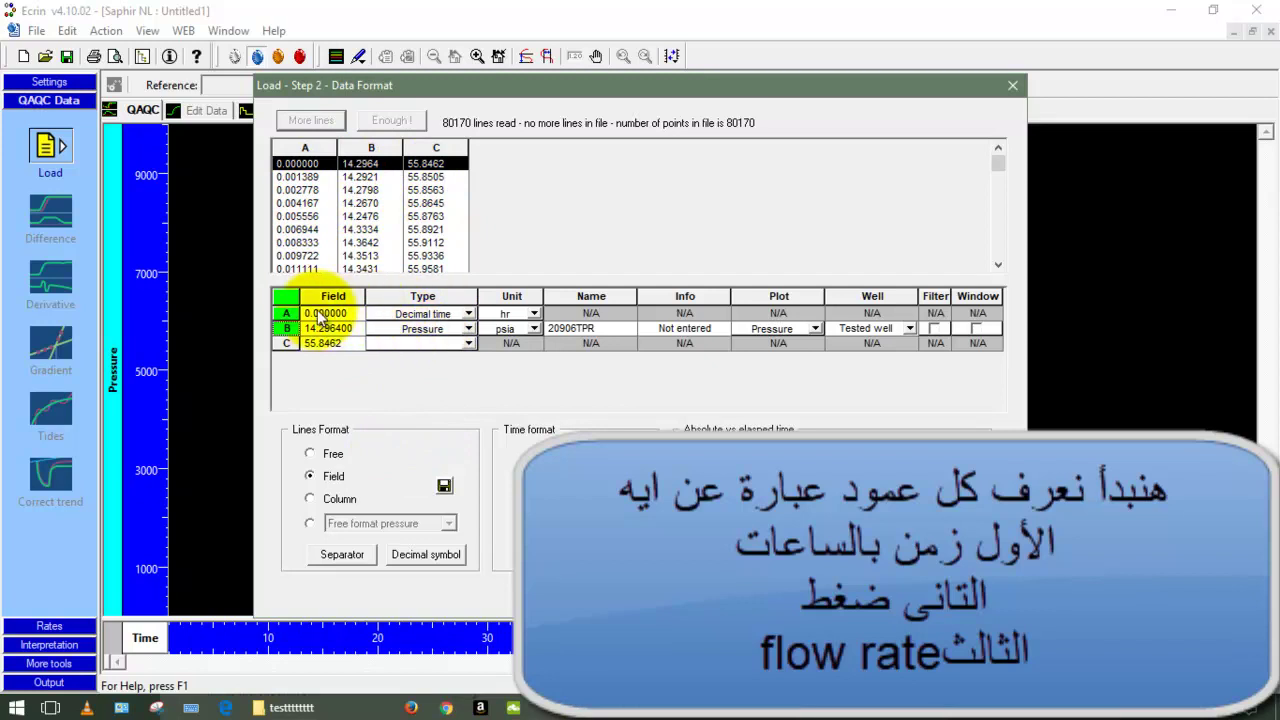
{"action": "left_click", "coordinate": [466, 314]}
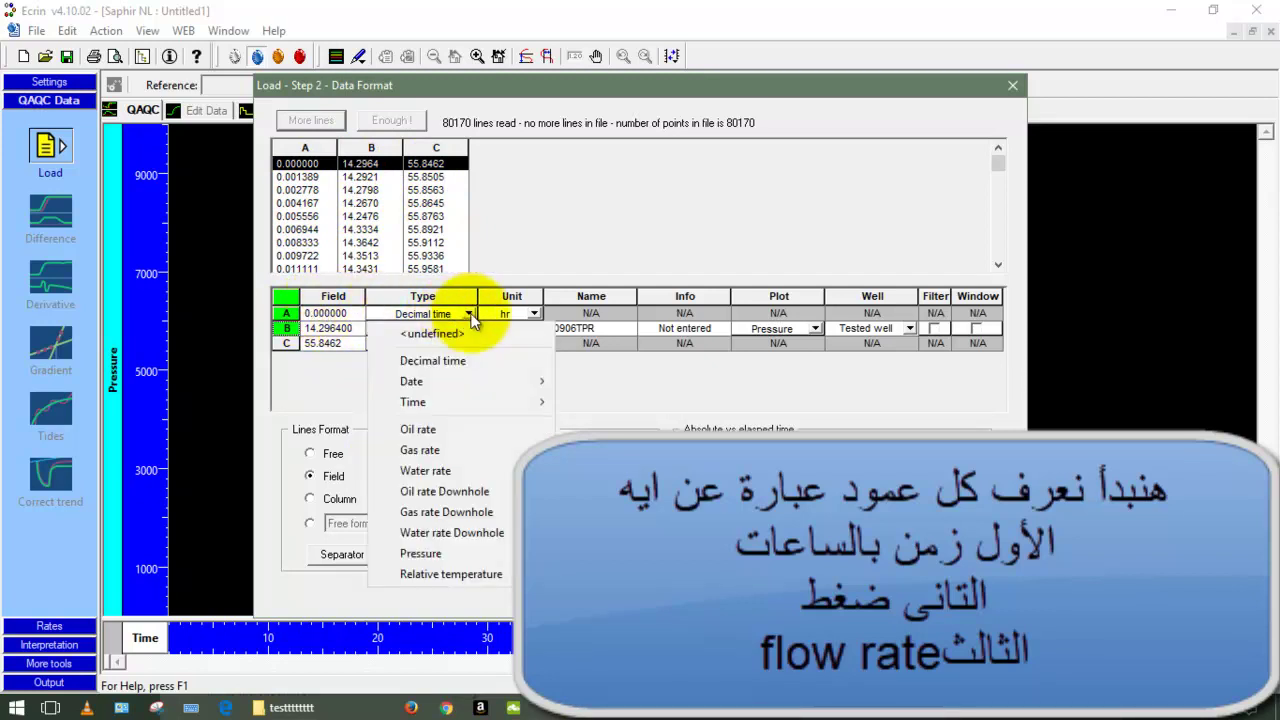
{"action": "left_click", "coordinate": [529, 264]}
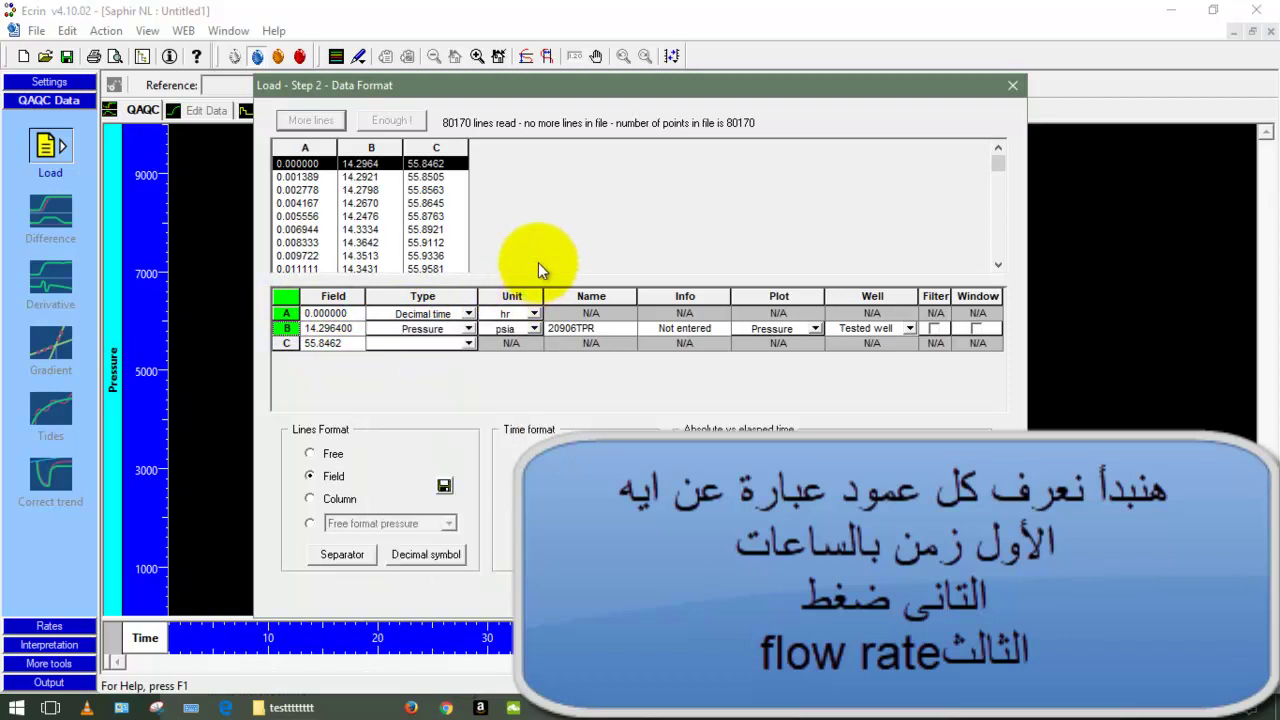
{"action": "left_click", "coordinate": [467, 344]}
{"action": "left_click", "coordinate": [438, 458]}
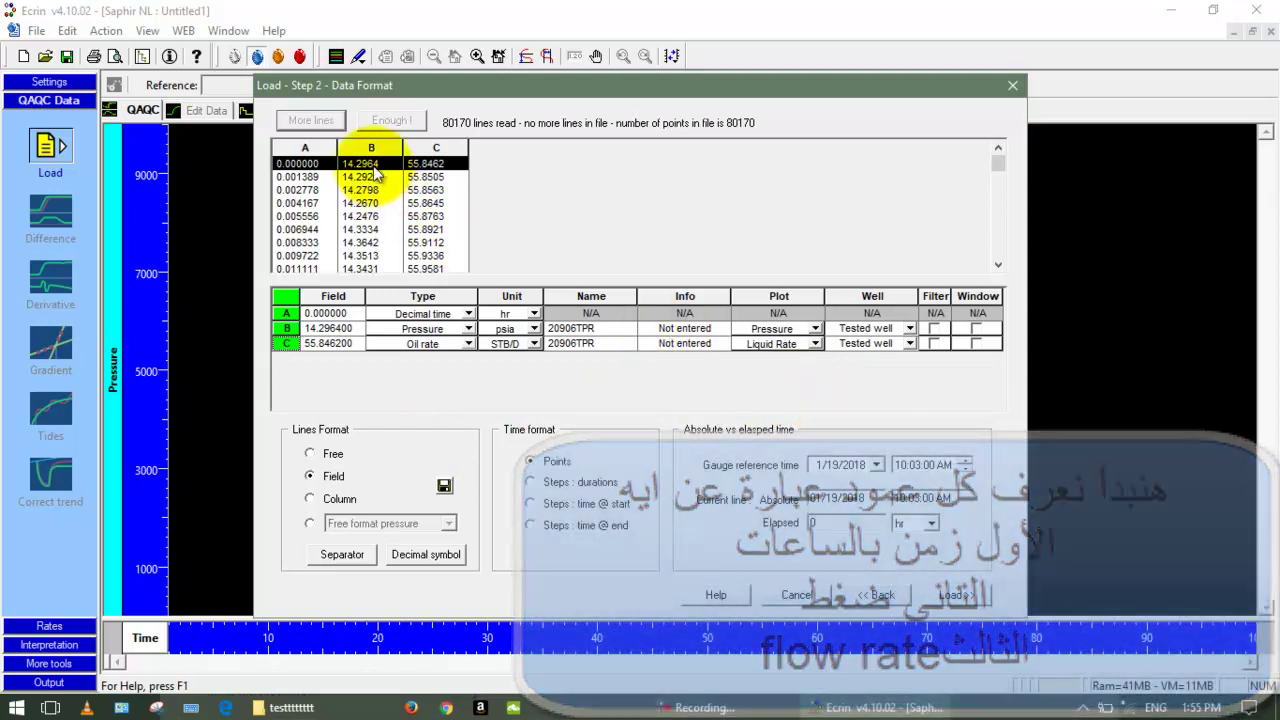
Step: Check the absolute and elapsed times of several data lines and load the gauge data
{"action": "left_click", "coordinate": [358, 190]}
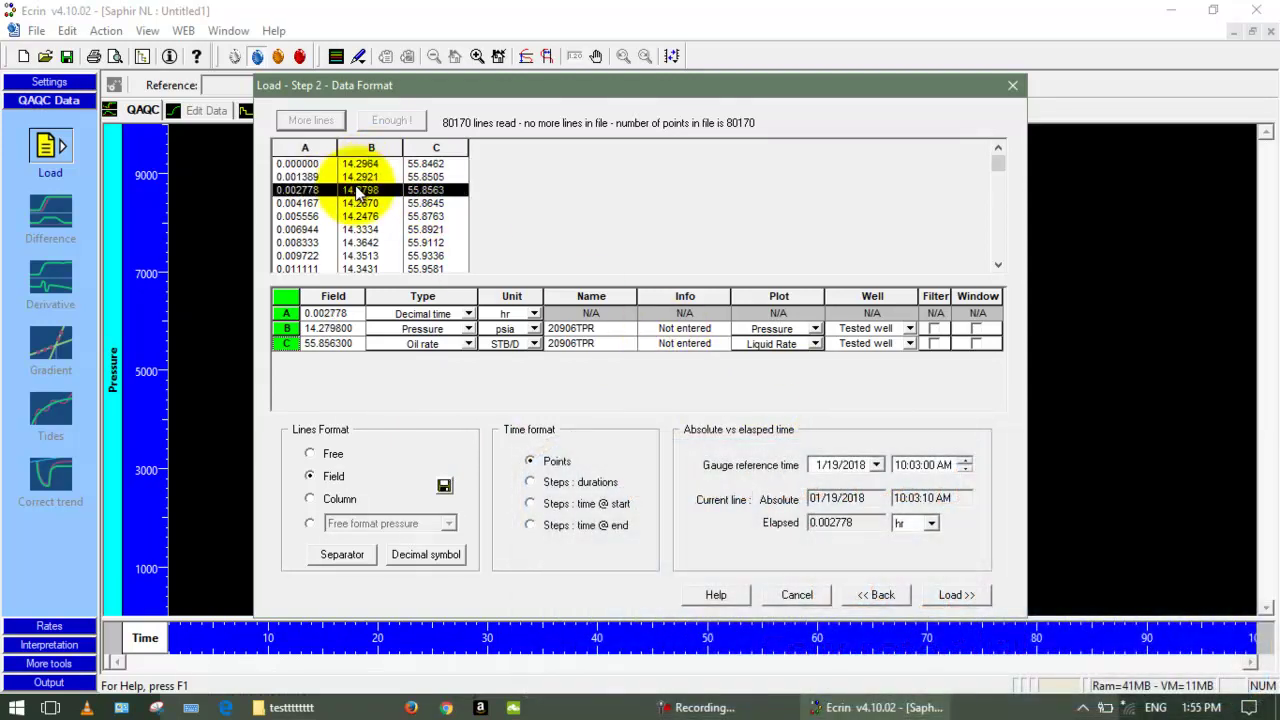
{"action": "left_click", "coordinate": [360, 203]}
{"action": "left_click", "coordinate": [363, 230]}
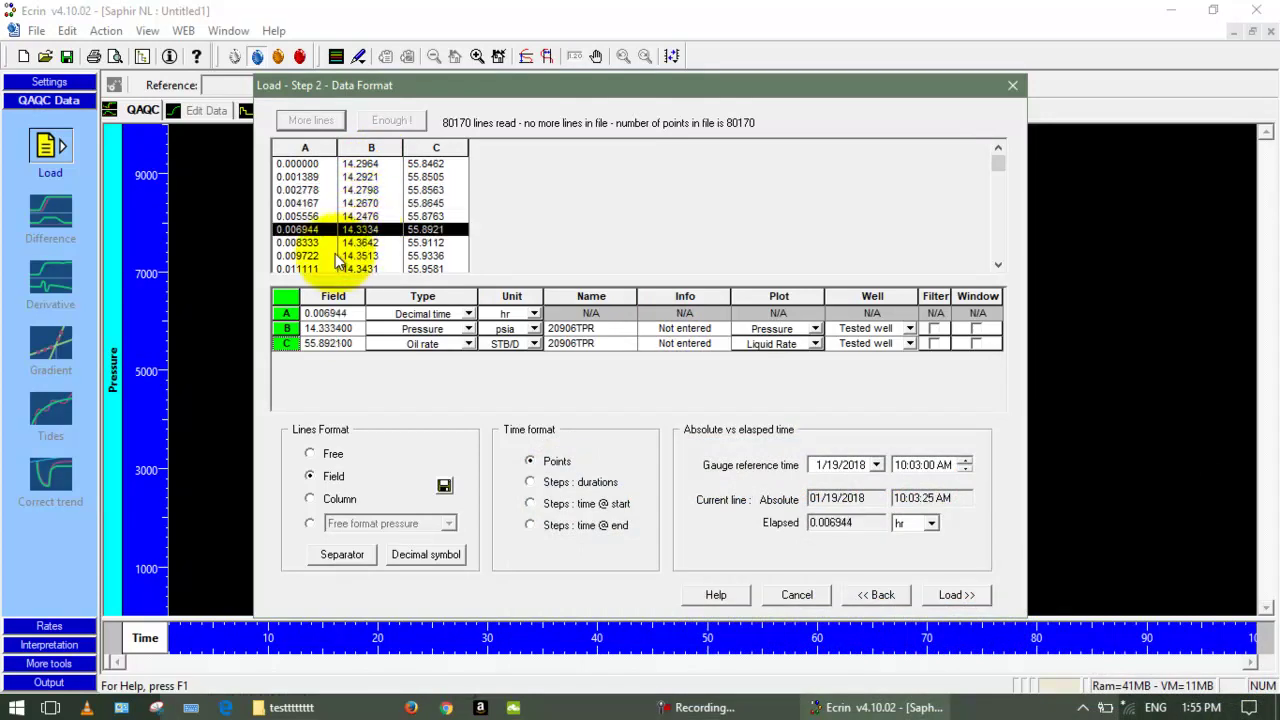
{"action": "left_click", "coordinate": [338, 256]}
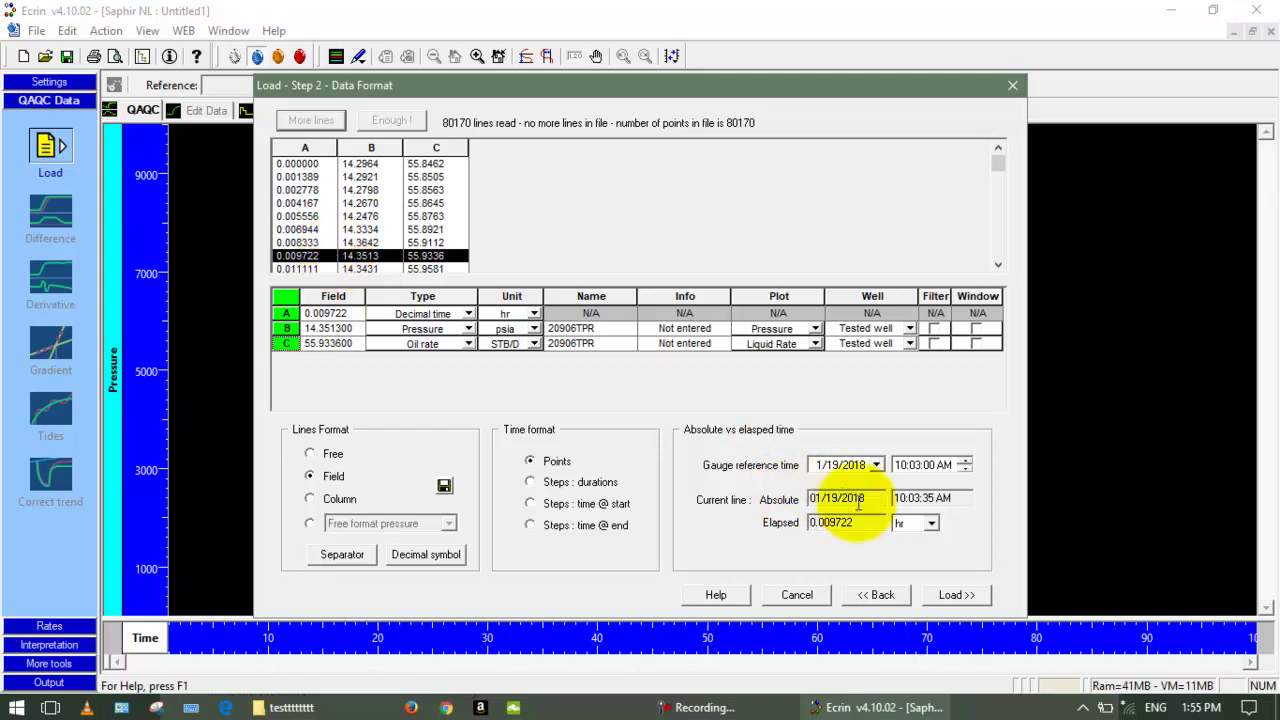
{"action": "left_click", "coordinate": [955, 595]}
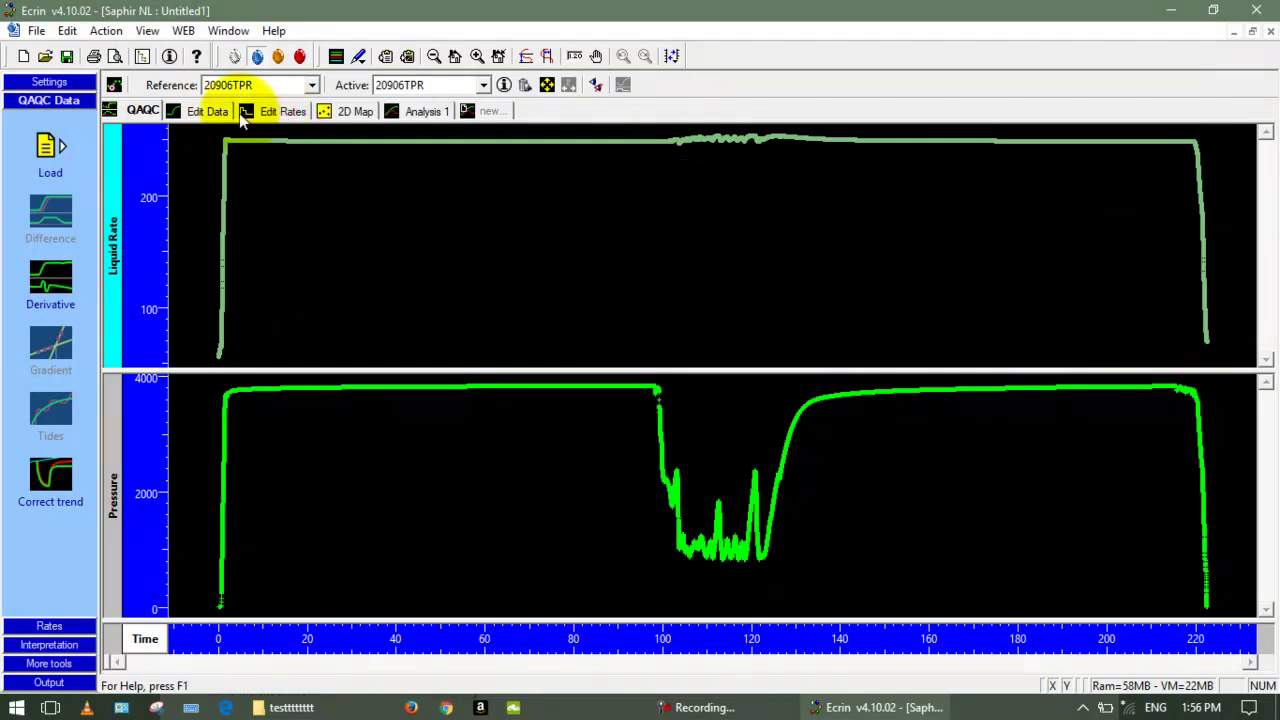
Step: Review the loaded pressure data and the production rate table, and return to the QAQC plots
{"action": "left_click", "coordinate": [207, 112]}
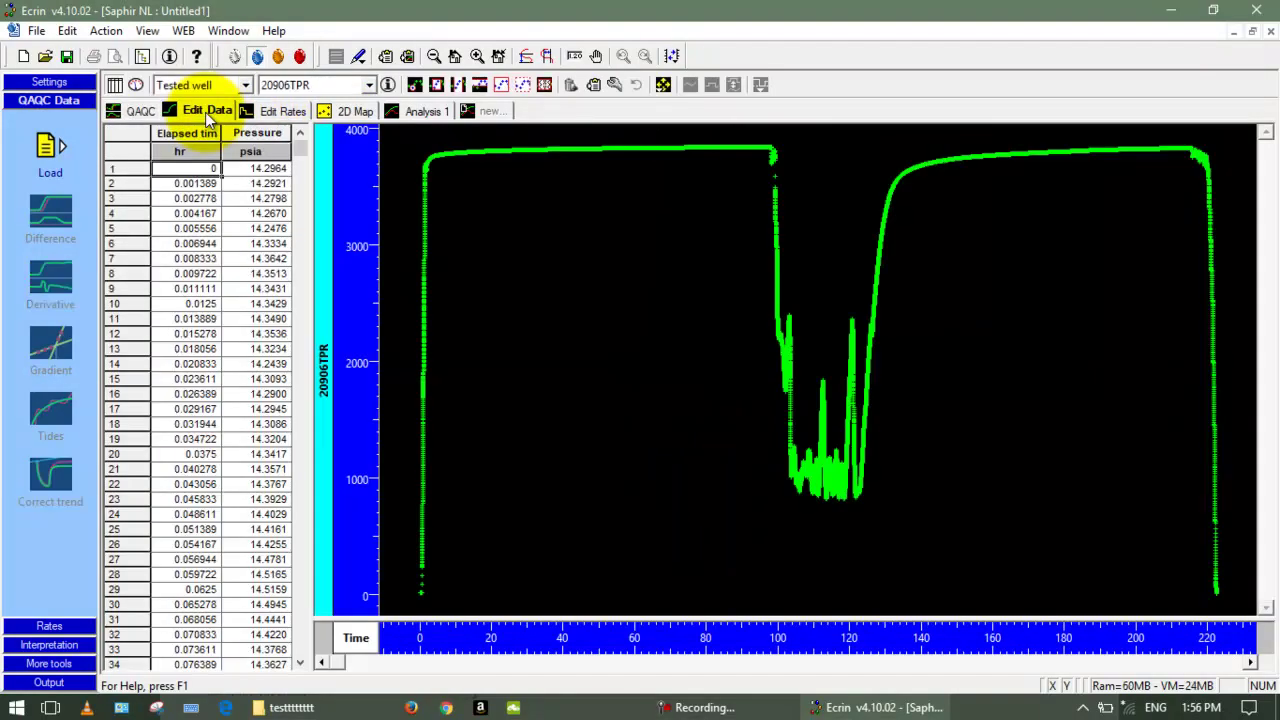
{"action": "left_click", "coordinate": [270, 112]}
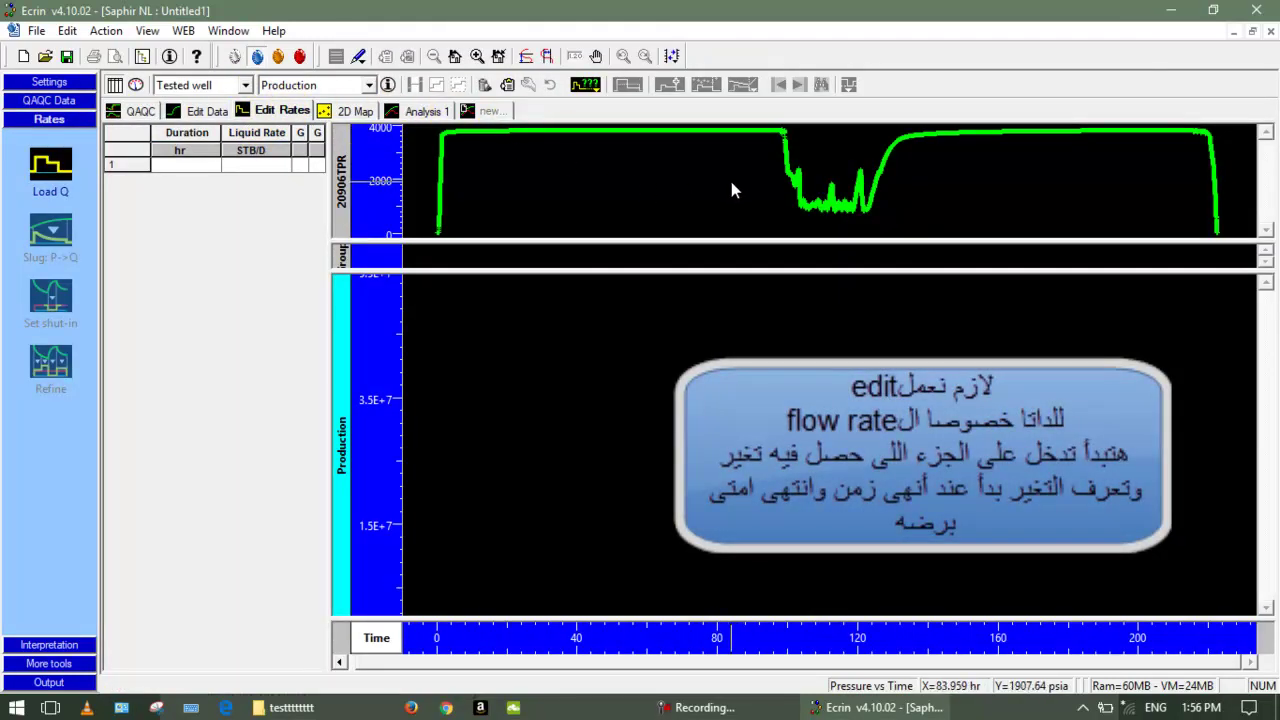
{"action": "left_click", "coordinate": [143, 111]}
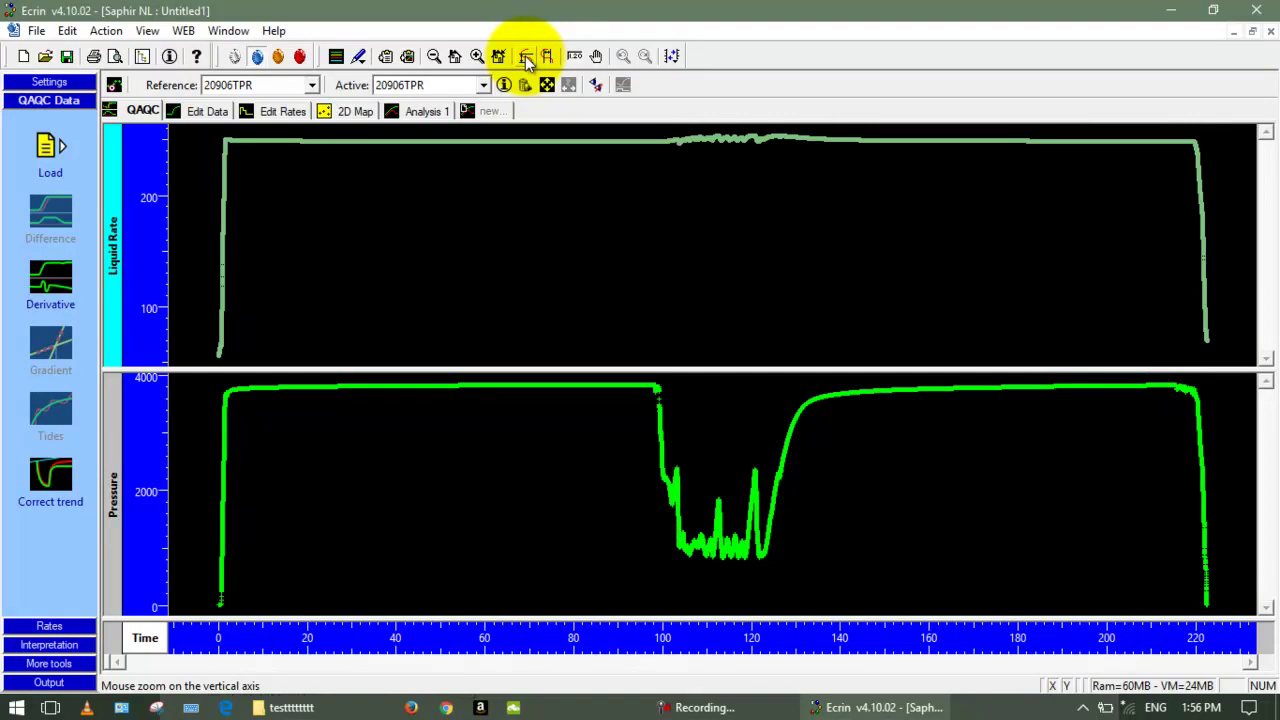
Step: Zoom the liquid rate plot vertically to about 200–260 STB/D and the time axis to about 98–129 hr
{"action": "left_click", "coordinate": [526, 57]}
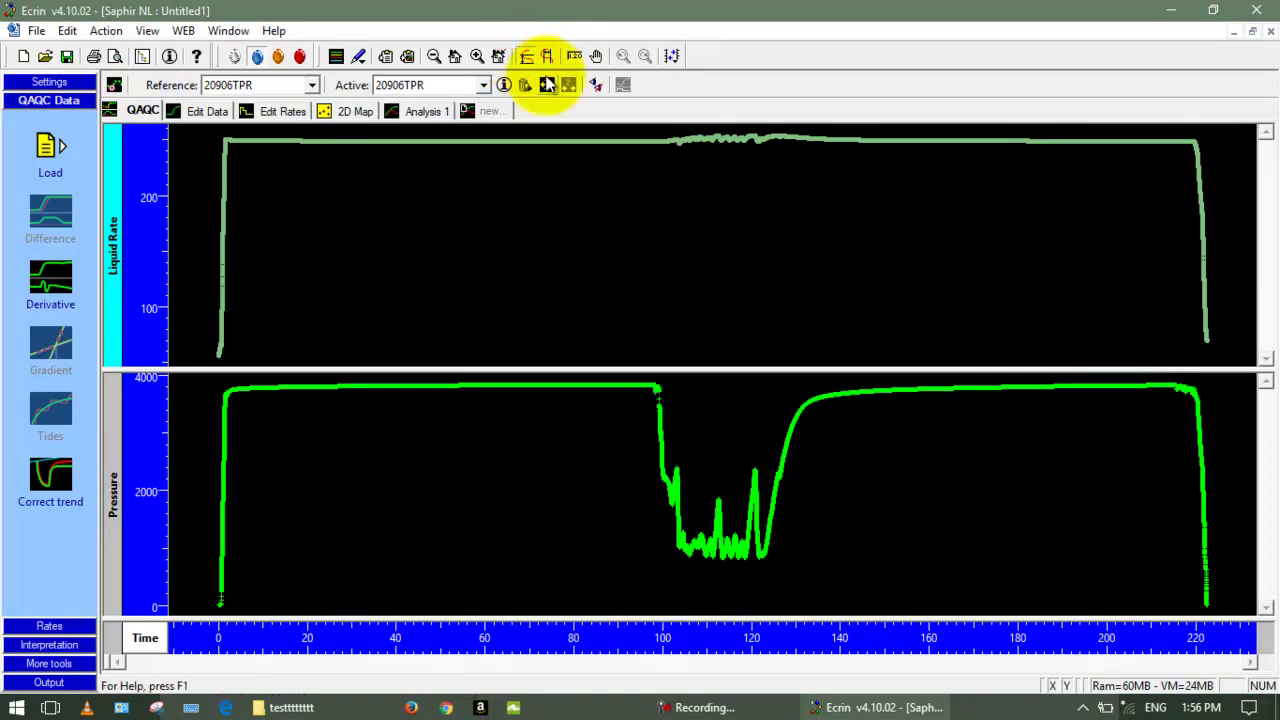
{"action": "left_click_drag", "start_coordinate": [649, 194], "coordinate": [655, 130]}
{"action": "left_click", "coordinate": [547, 56]}
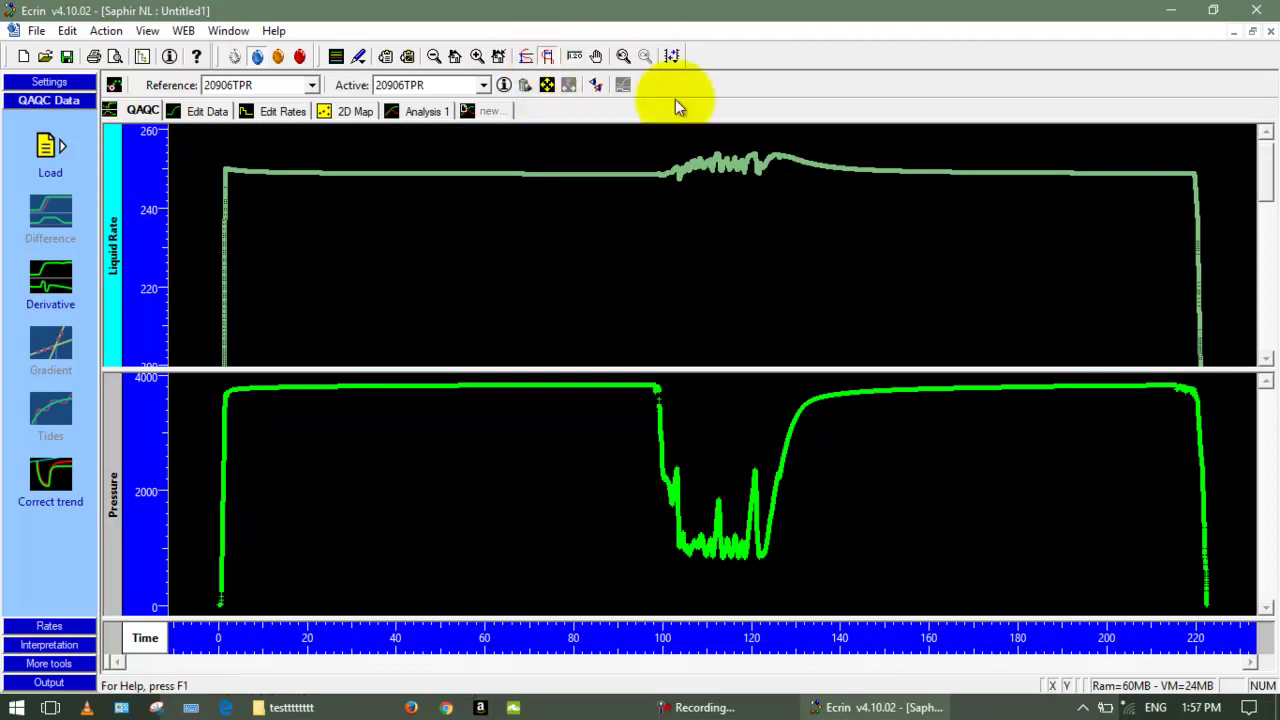
{"action": "left_click_drag", "start_coordinate": [789, 134], "coordinate": [652, 165]}
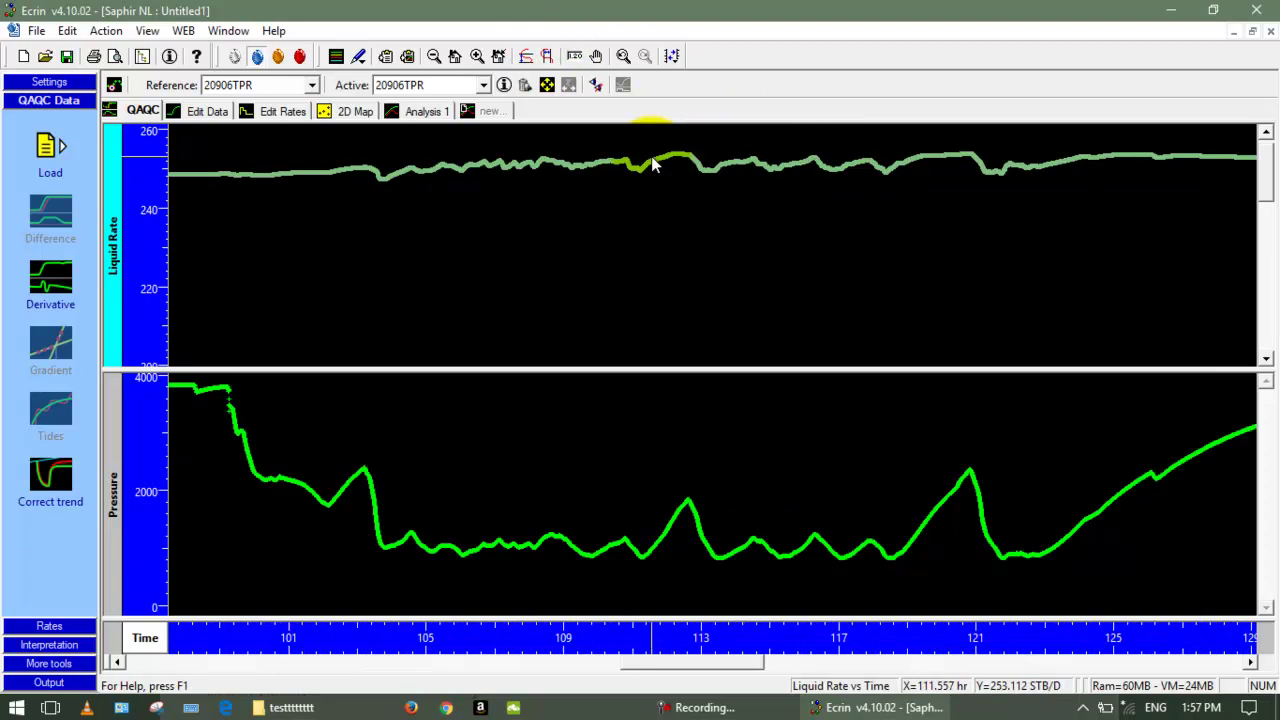
Step: Open the production rate table, then switch to File Explorer and open the well test Bahga 15-(22-1-2018) client report workbook in the Well test folder
{"action": "left_click", "coordinate": [49, 625]}
{"action": "left_click", "coordinate": [214, 171]}
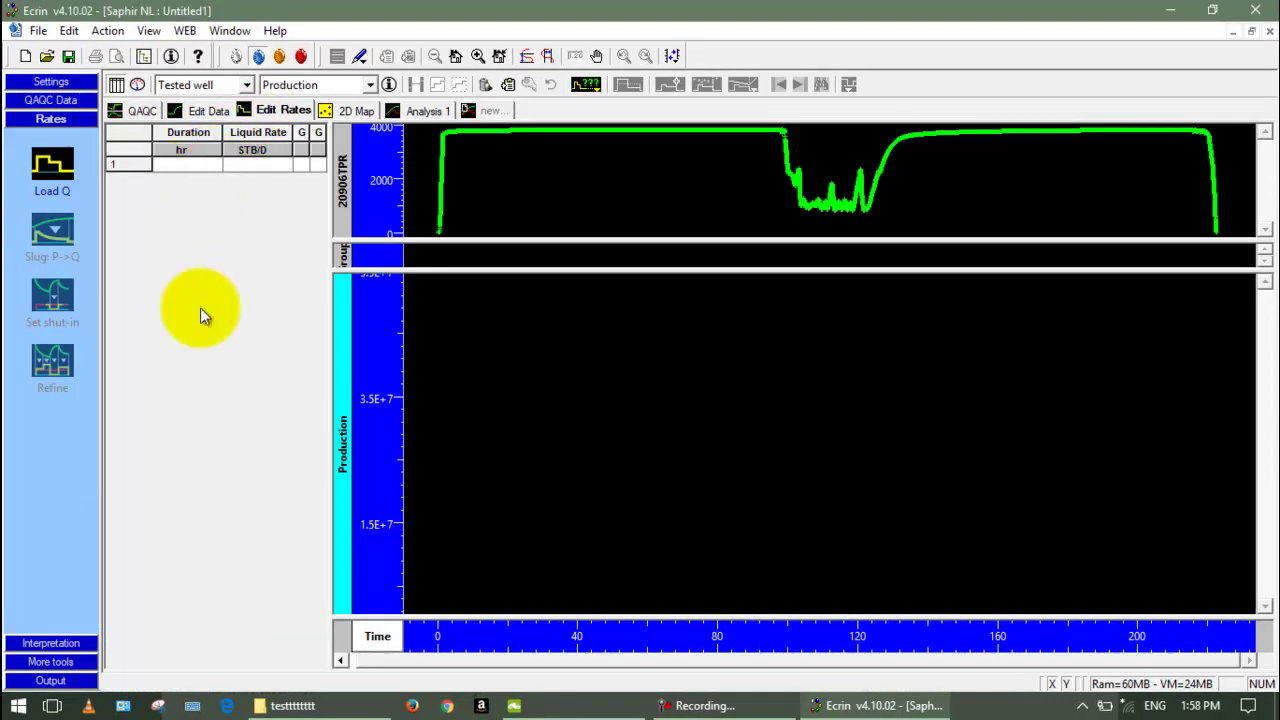
{"action": "left_click", "coordinate": [290, 706]}
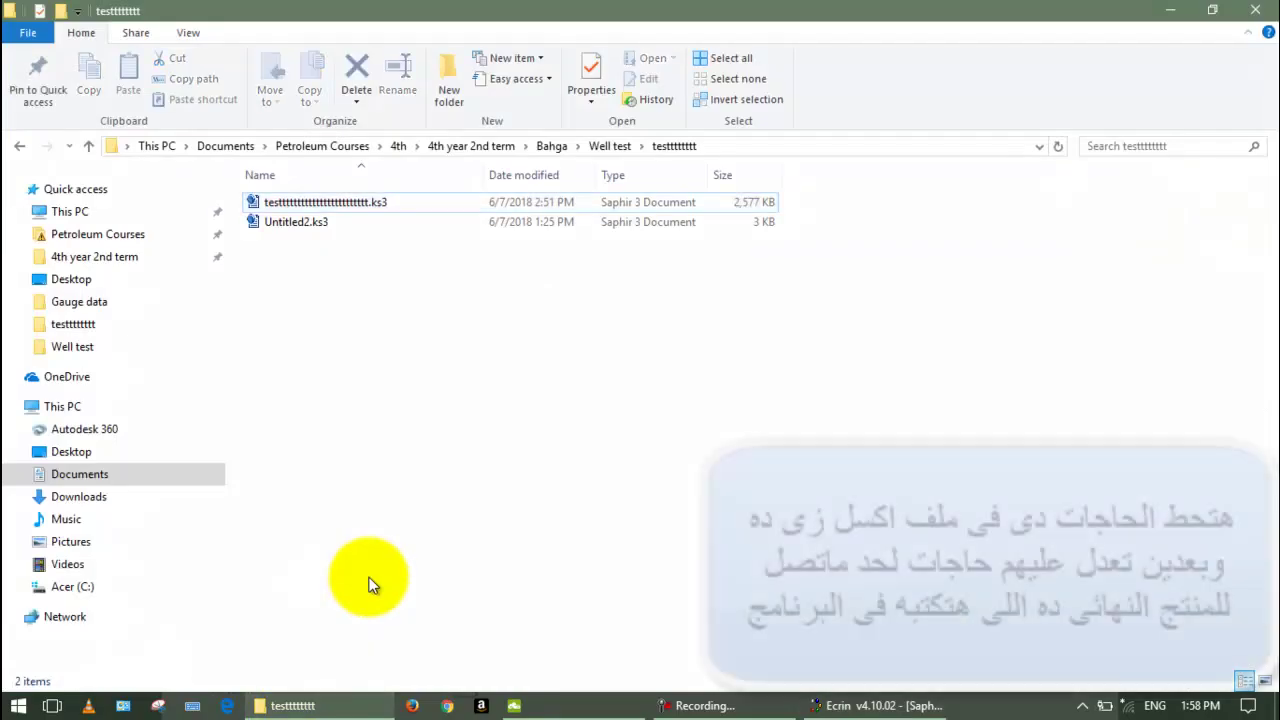
{"action": "key", "text": "alt+Up"}
{"action": "key", "text": "Down"}
{"action": "key", "text": "Down"}
{"action": "key", "text": "Down"}
{"action": "key", "text": "Down"}
{"action": "key", "text": "Down"}
{"action": "key", "text": "Down"}
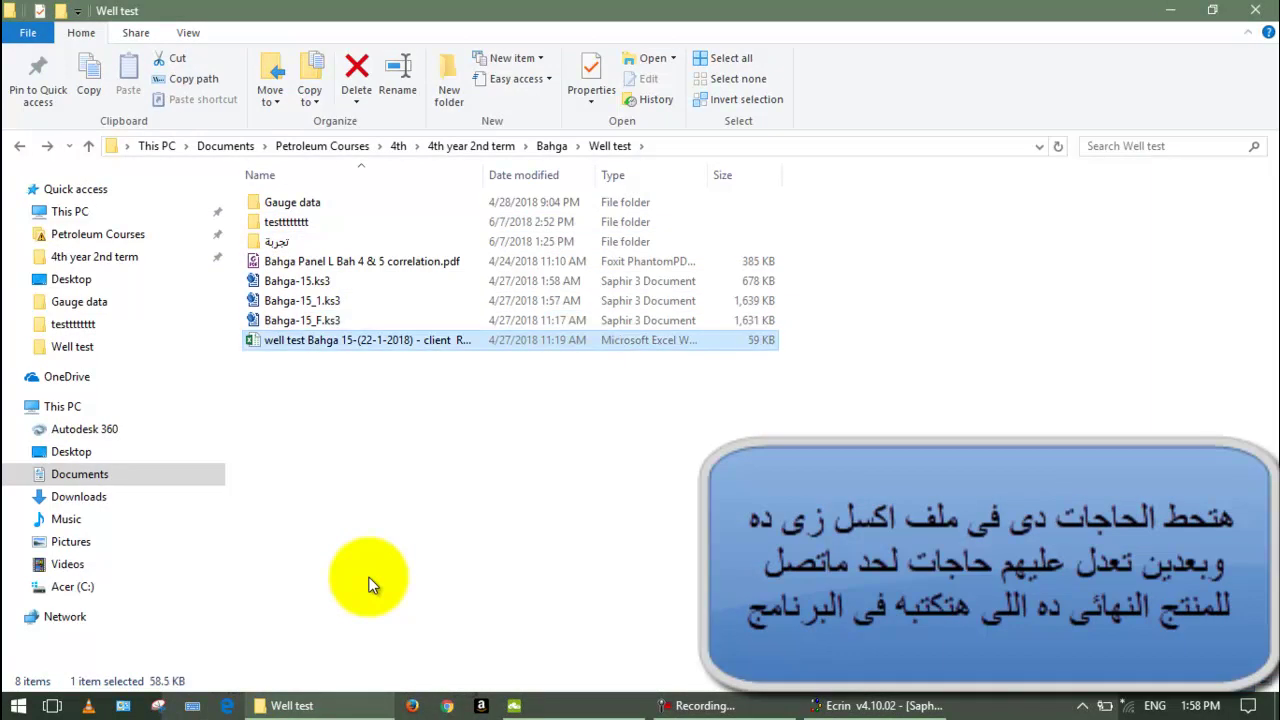
{"action": "key", "text": "Return"}
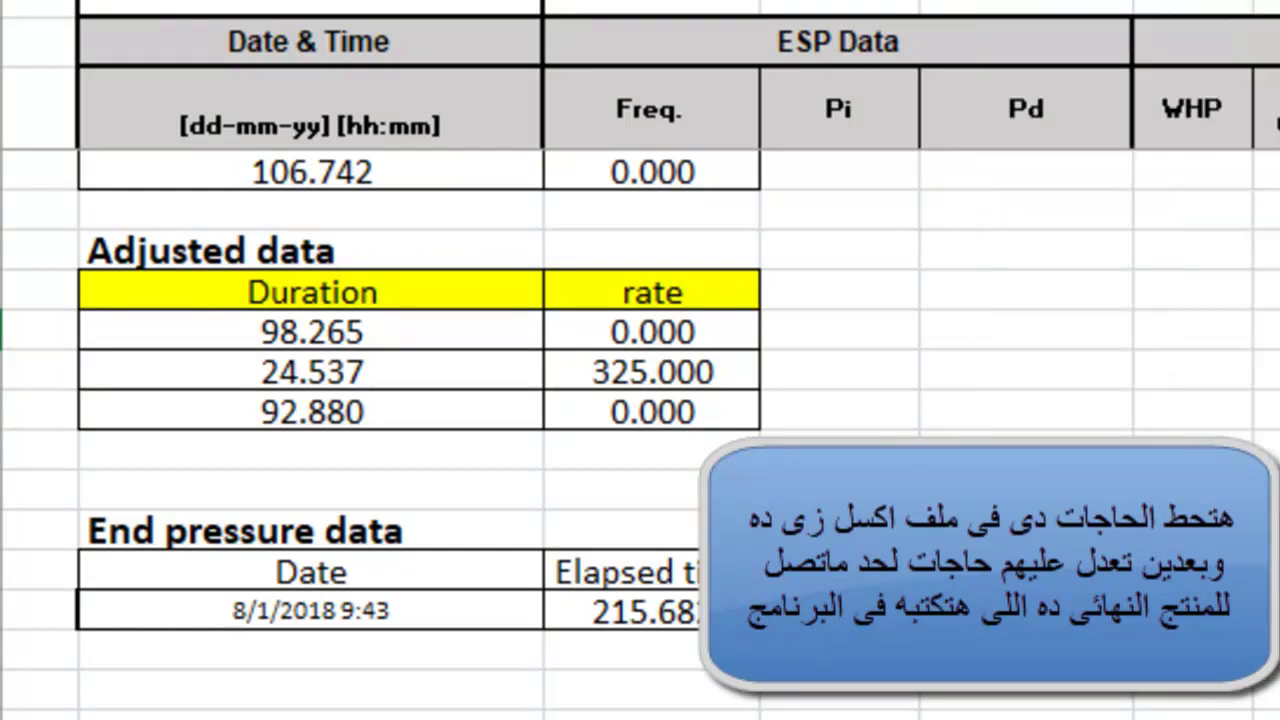
Step: Copy the three duration and rate rows of the adjusted data table, and switch to the Saphir rate table
{"action": "scroll", "coordinate": [1150, 432], "scroll_direction": "up", "scroll_amount": 3}
{"action": "scroll", "coordinate": [1155, 432], "scroll_direction": "down", "scroll_amount": 1}
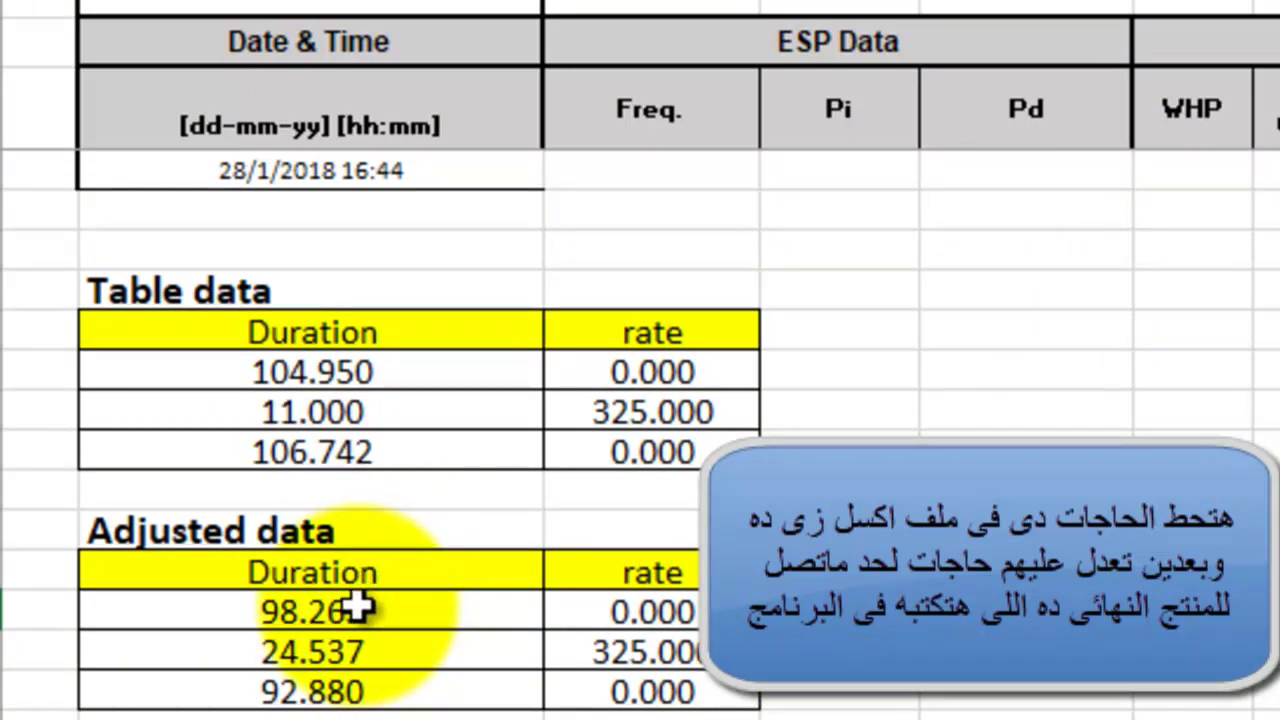
{"action": "left_click_drag", "start_coordinate": [358, 607], "coordinate": [636, 690]}
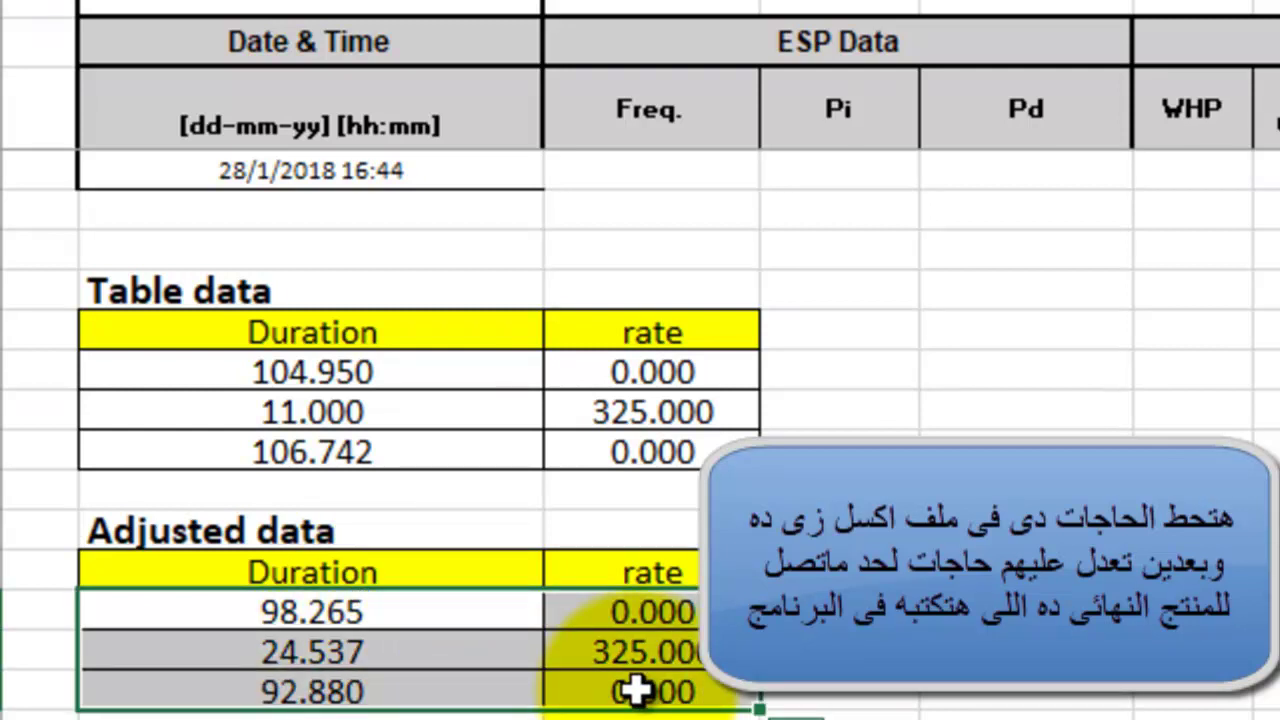
{"action": "key", "text": "ctrl+c"}
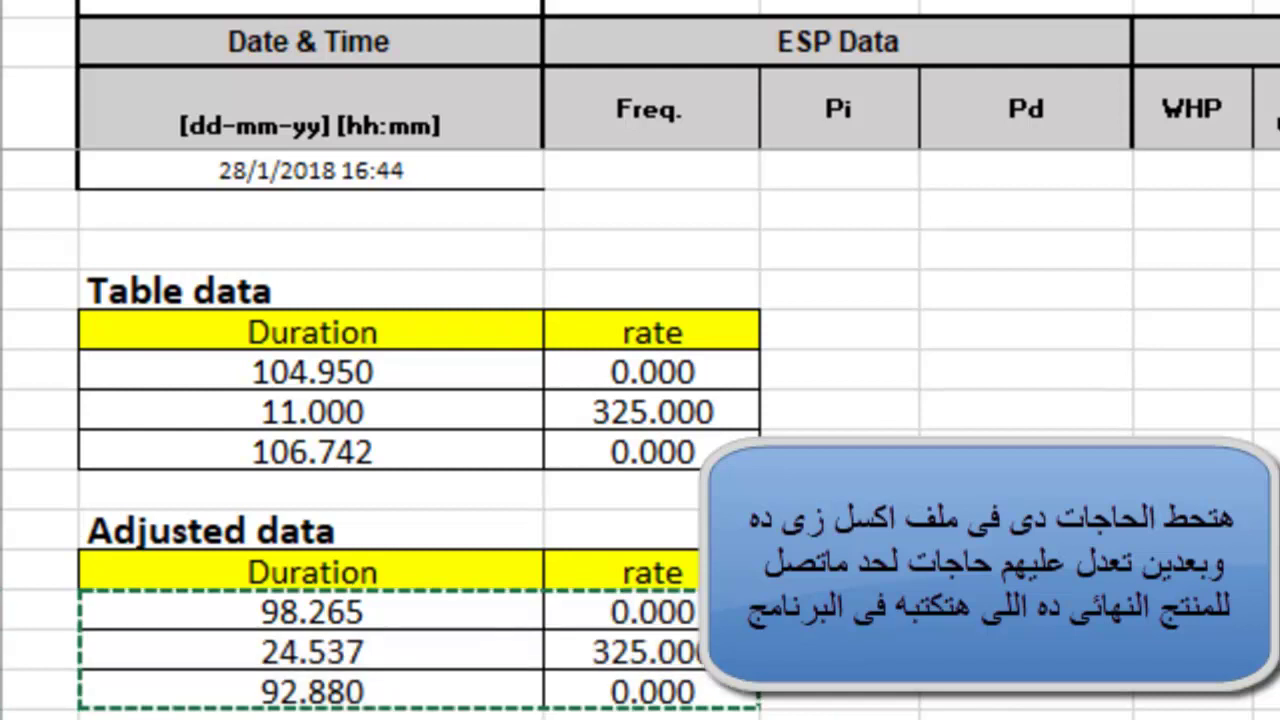
{"action": "key", "text": "alt+Tab"}
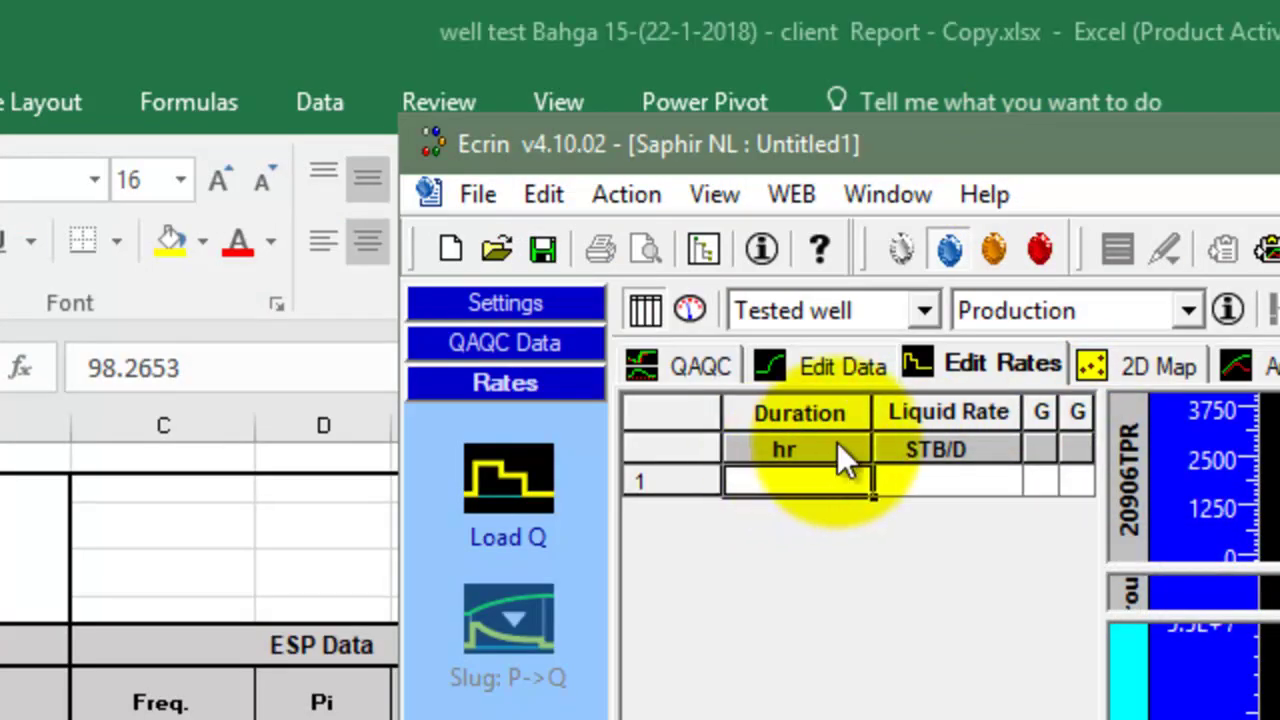
Step: Enter the first two rate periods: 98.265 hr at 0 STB/D and 24.537 hr at 325 STB/D
{"action": "type", "text": "98."}
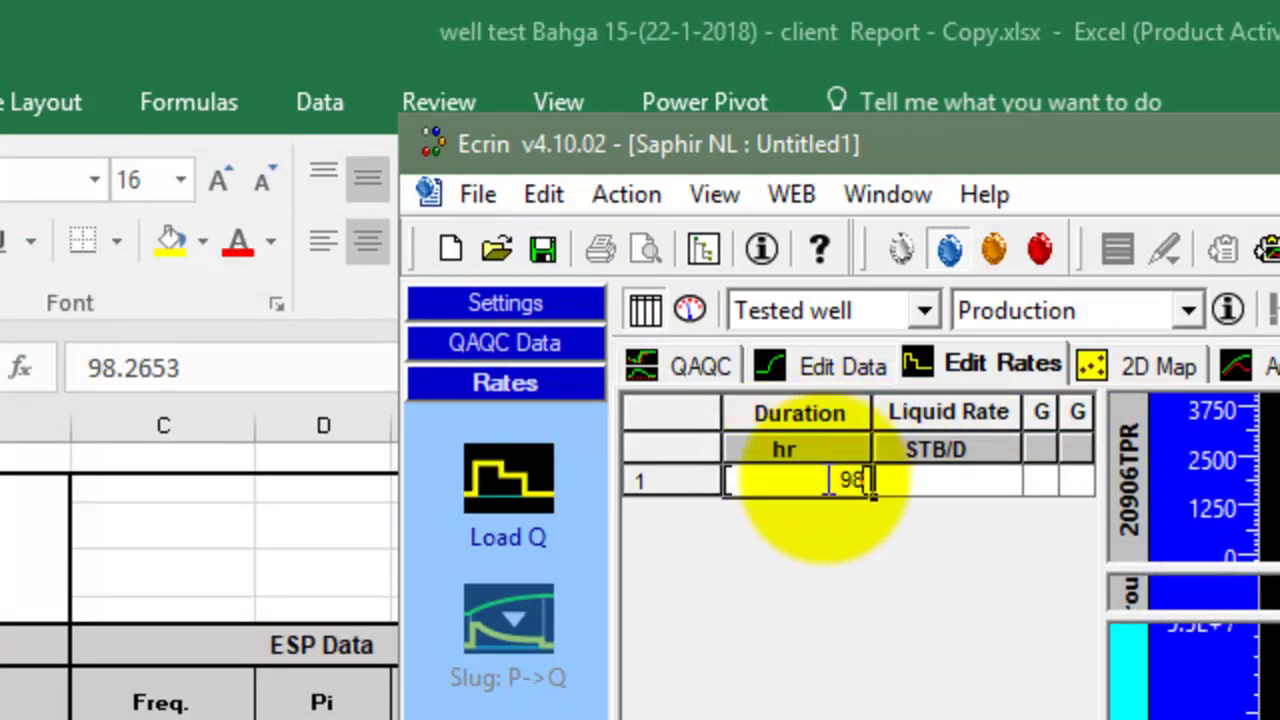
{"action": "type", "text": "265"}
{"action": "key", "text": "Tab"}
{"action": "key", "text": "Return"}
{"action": "type", "text": "24.537"}
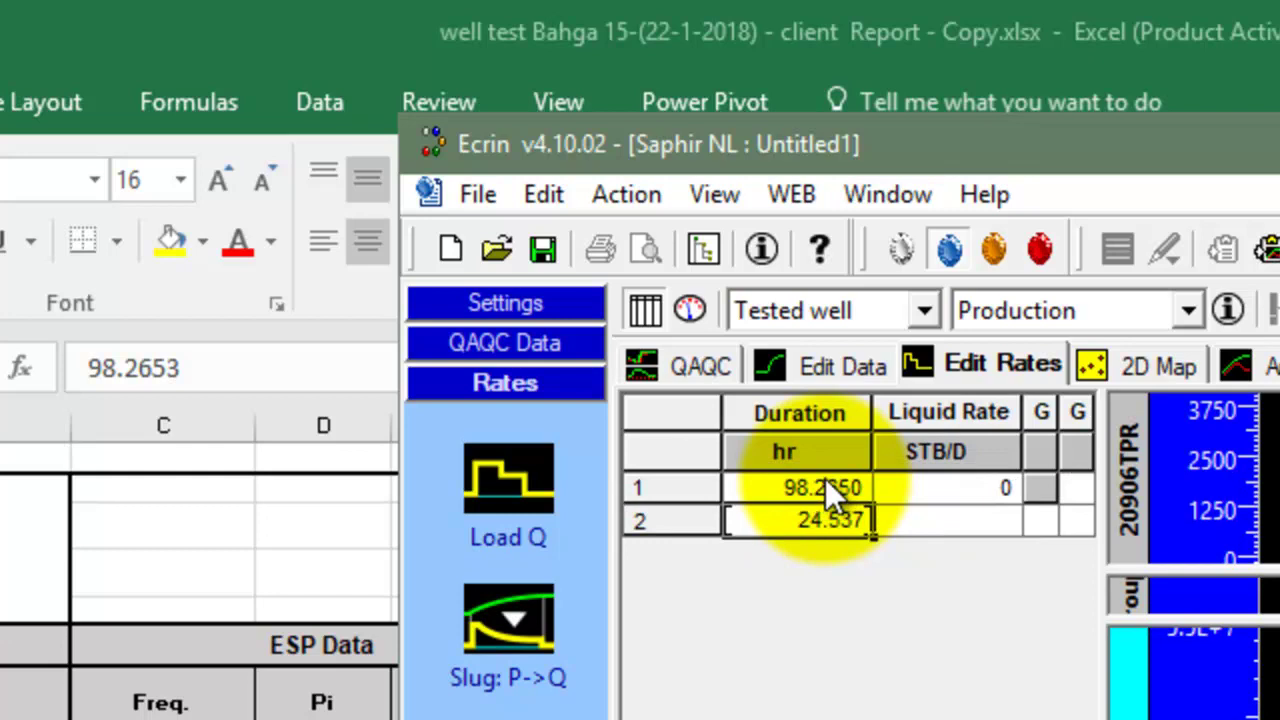
{"action": "key", "text": "Tab"}
{"action": "type", "text": "325"}
{"action": "key", "text": "Return"}
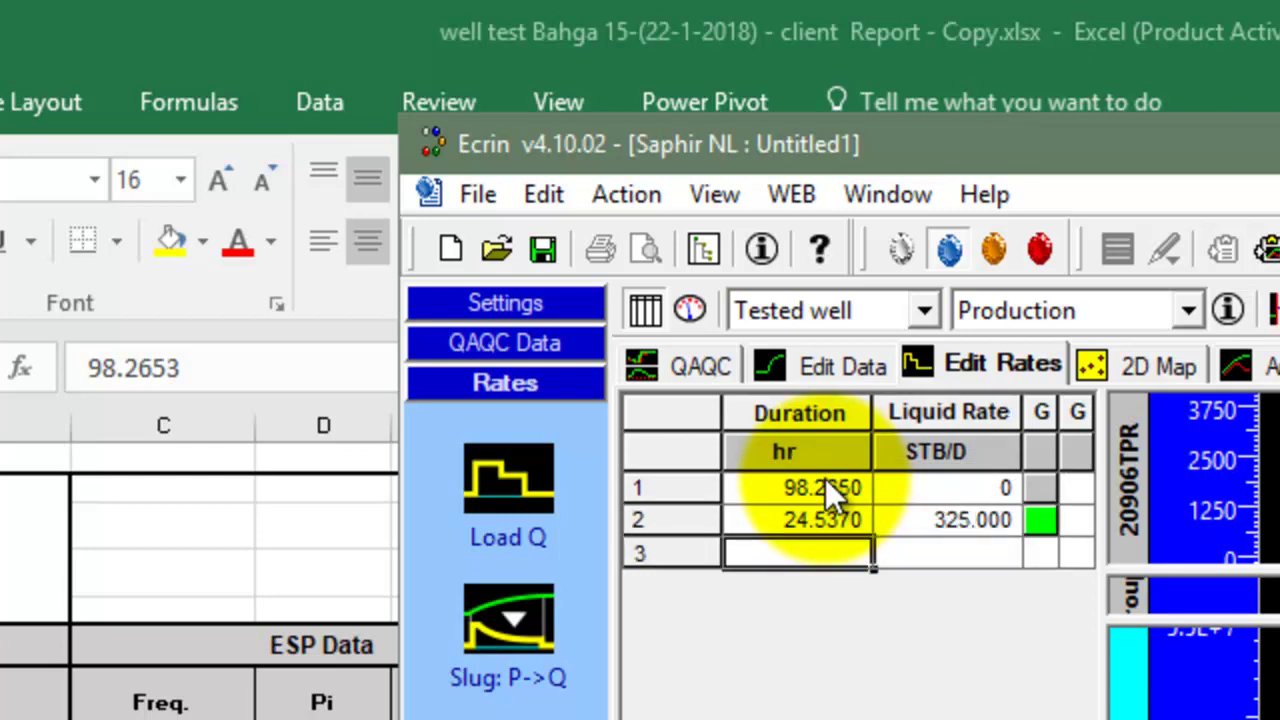
Step: Add a third rate period of 92.88 hr at 0 STB/D and maximize the Saphir window
{"action": "type", "text": "92.88"}
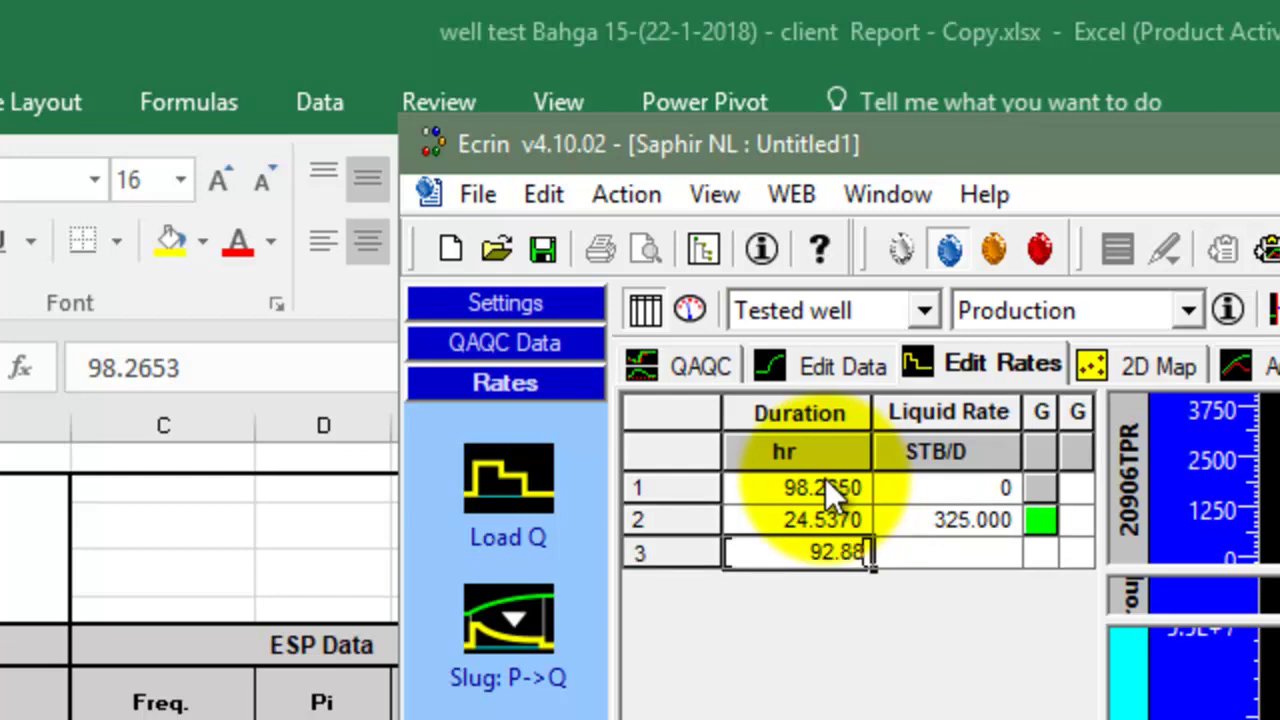
{"action": "key", "text": "Tab"}
{"action": "type", "text": "0"}
{"action": "key", "text": "Return"}
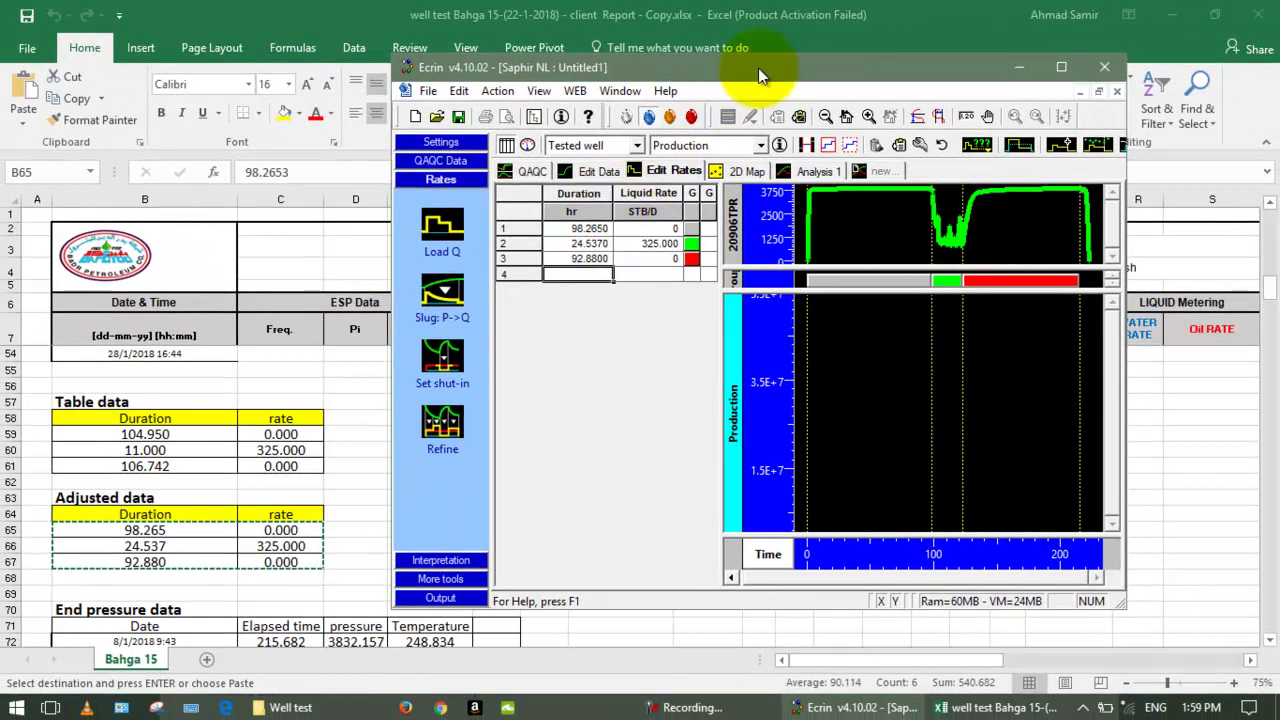
{"action": "key", "text": "super+Up"}
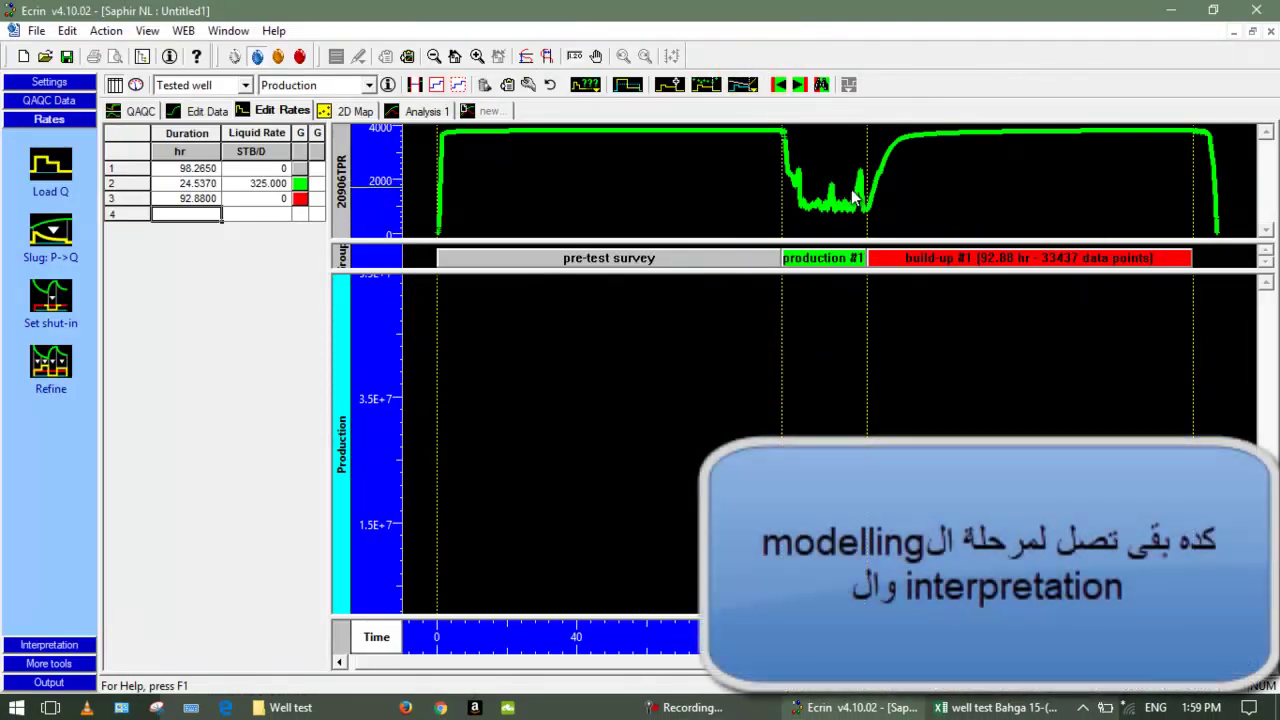
Step: Extract delta-P for gauge 20906TPR and group build-up #1 in the interpretation stage, keeping the default extraction parameters
{"action": "left_click", "coordinate": [68, 648]}
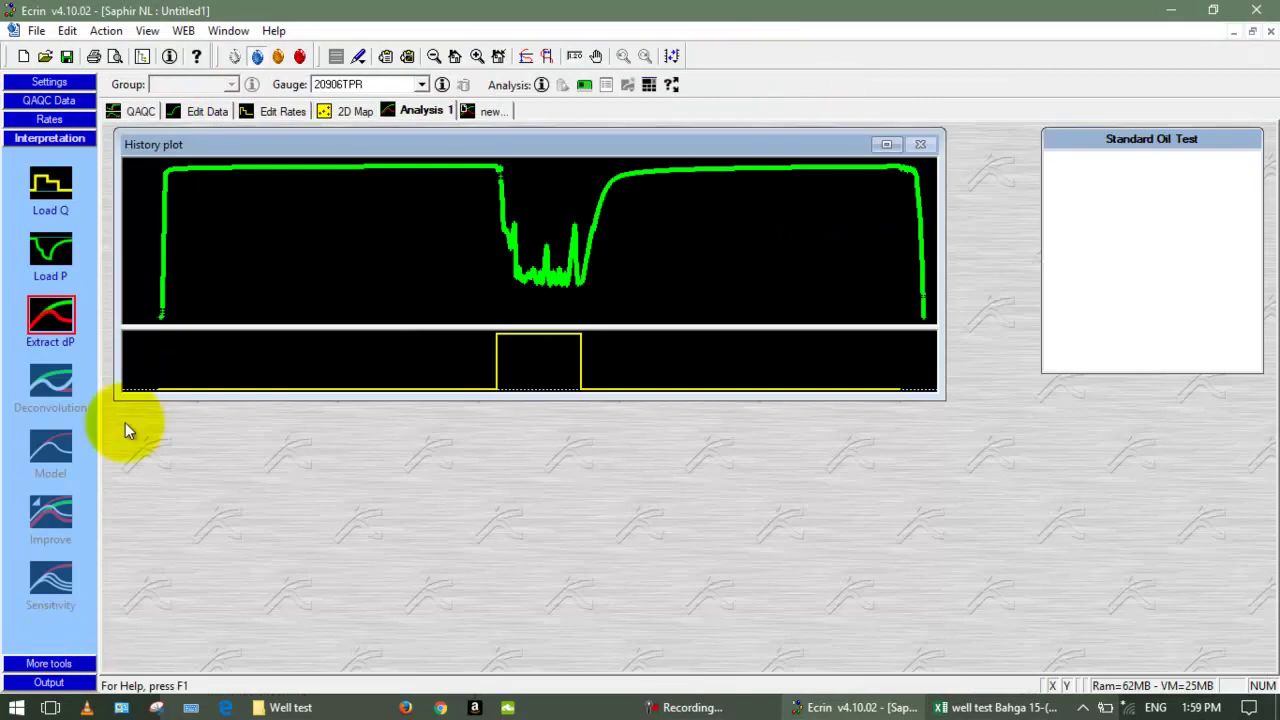
{"action": "left_click", "coordinate": [55, 335]}
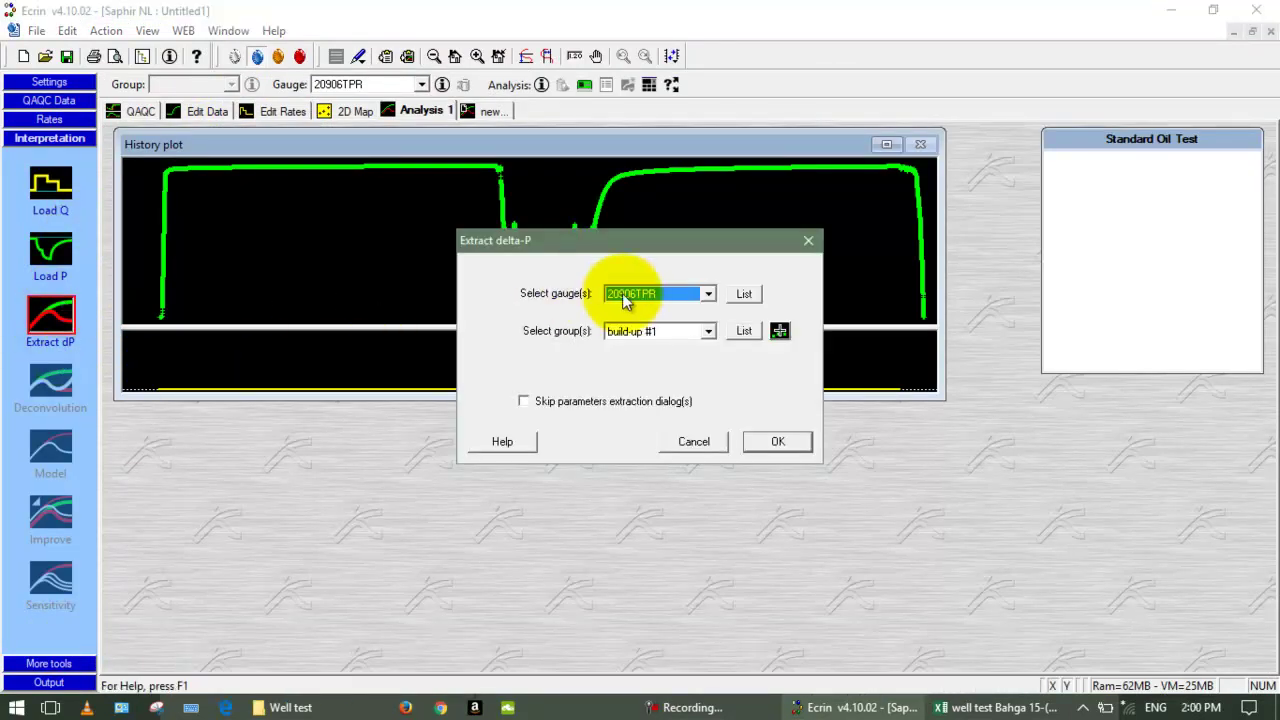
{"action": "left_click", "coordinate": [779, 331]}
{"action": "left_click", "coordinate": [763, 311]}
{"action": "left_click", "coordinate": [821, 540]}
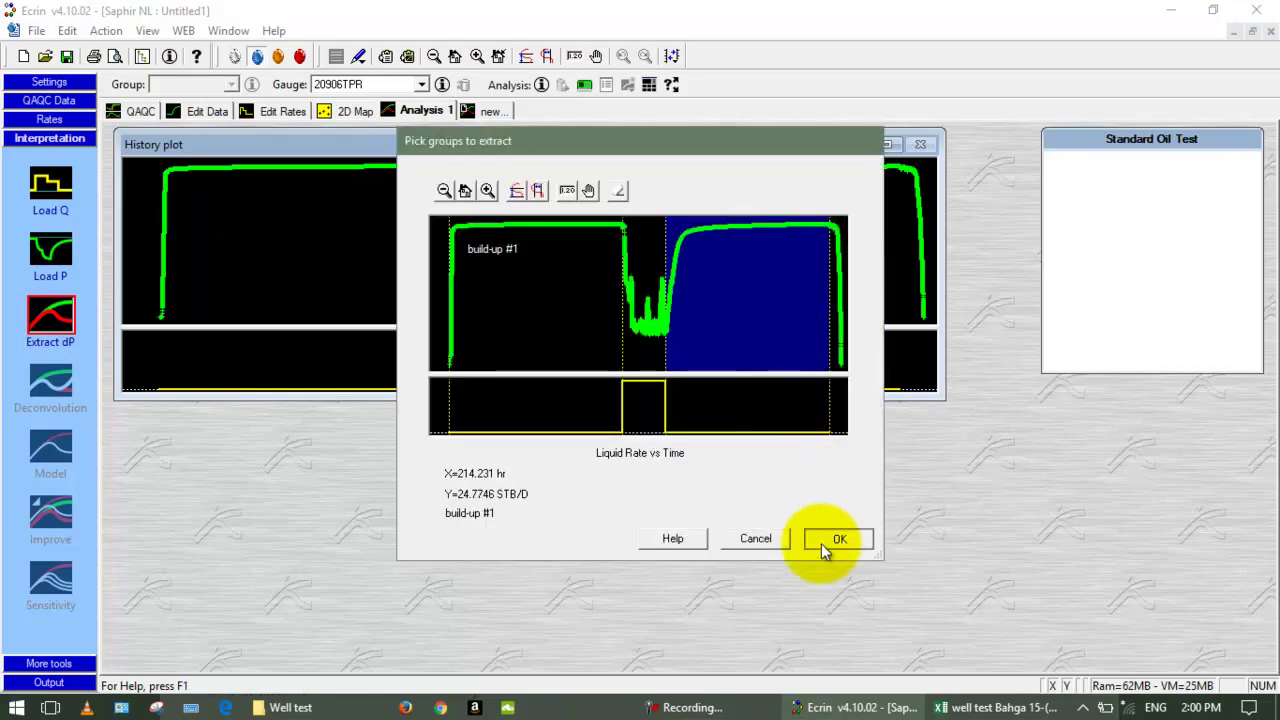
{"action": "left_click", "coordinate": [785, 447]}
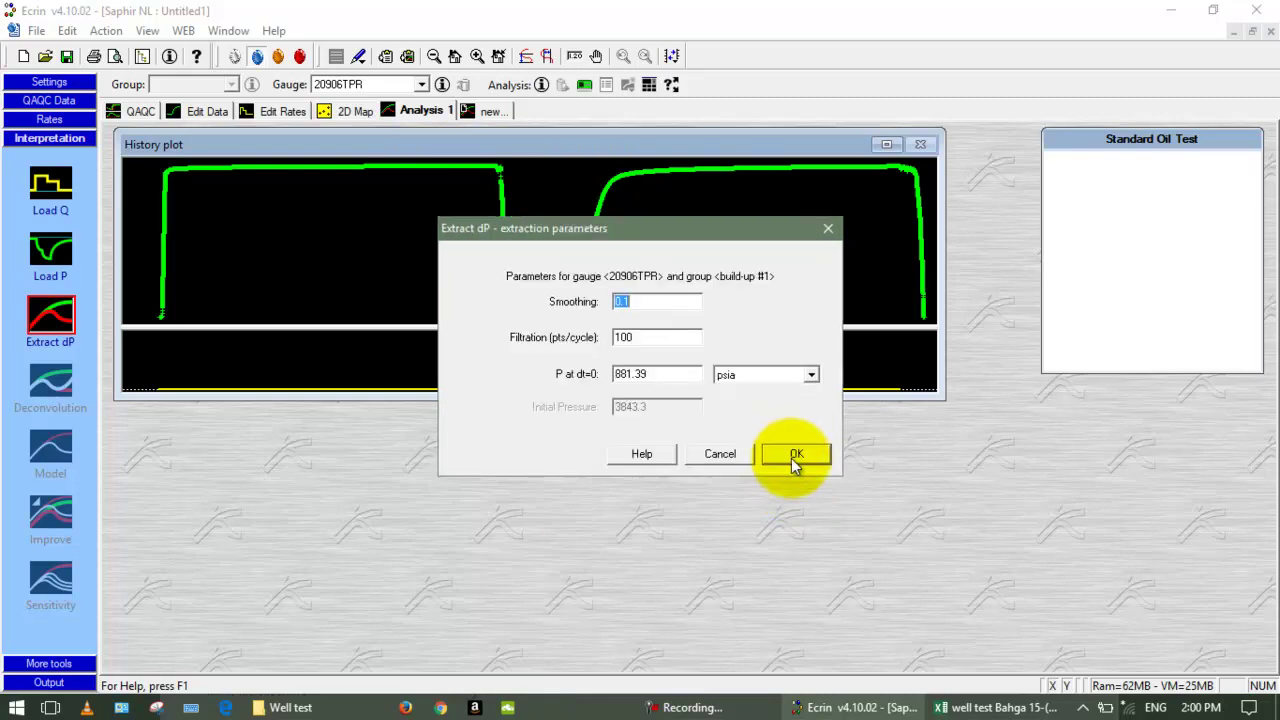
{"action": "left_click", "coordinate": [793, 456]}
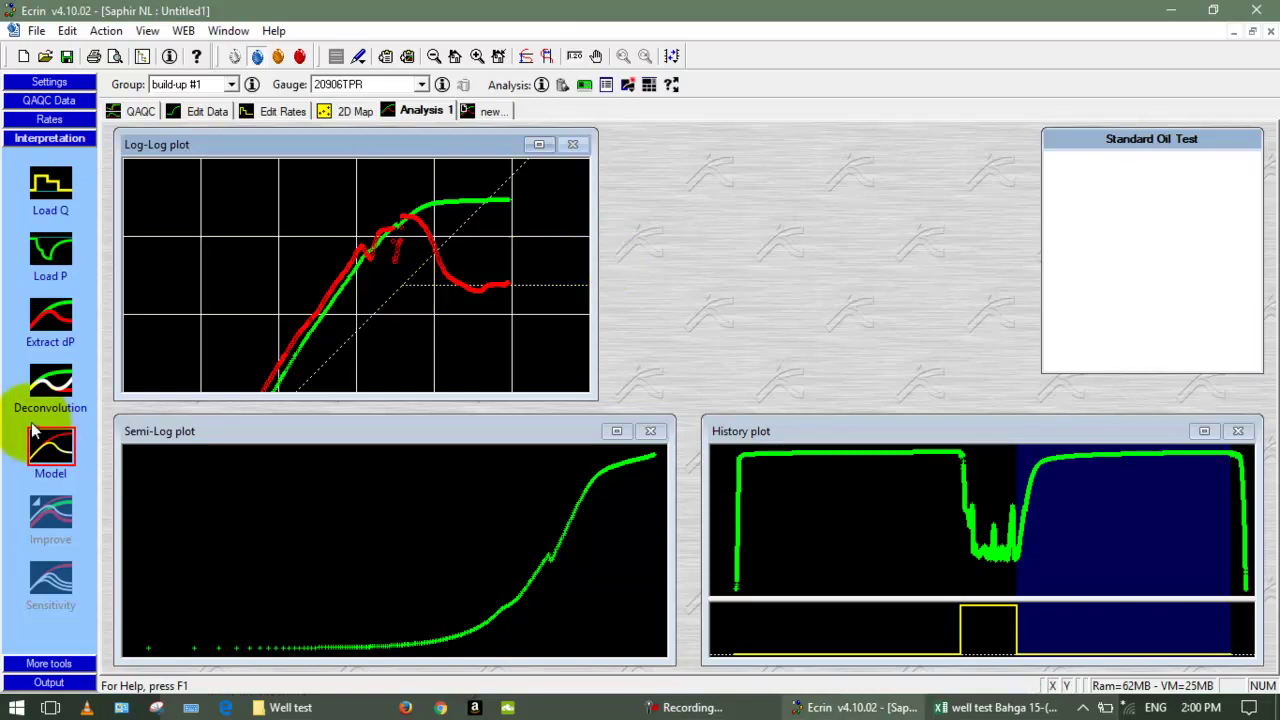
Step: Generate the standard model with constant wellbore storage, vertical well, homogeneous reservoir and infinite boundary, and shift its curve toward the measured log-log data
{"action": "left_click", "coordinate": [46, 452]}
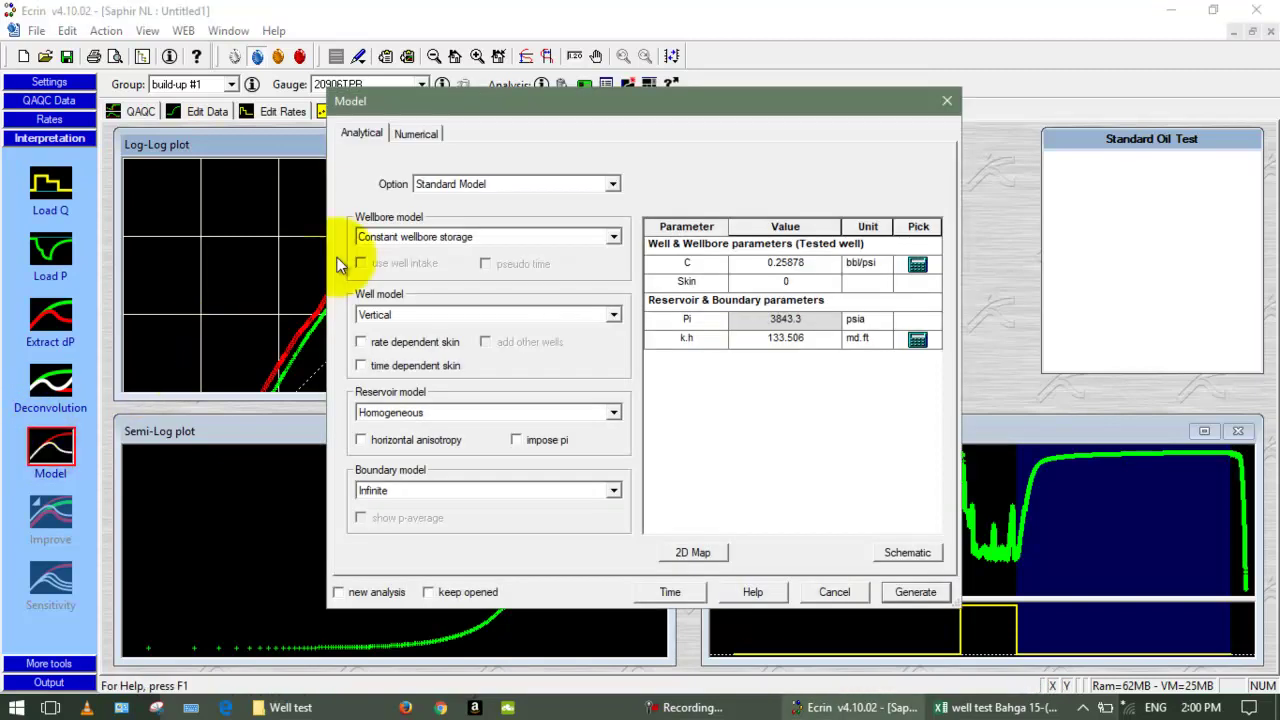
{"action": "left_click_drag", "start_coordinate": [472, 109], "coordinate": [677, 79]}
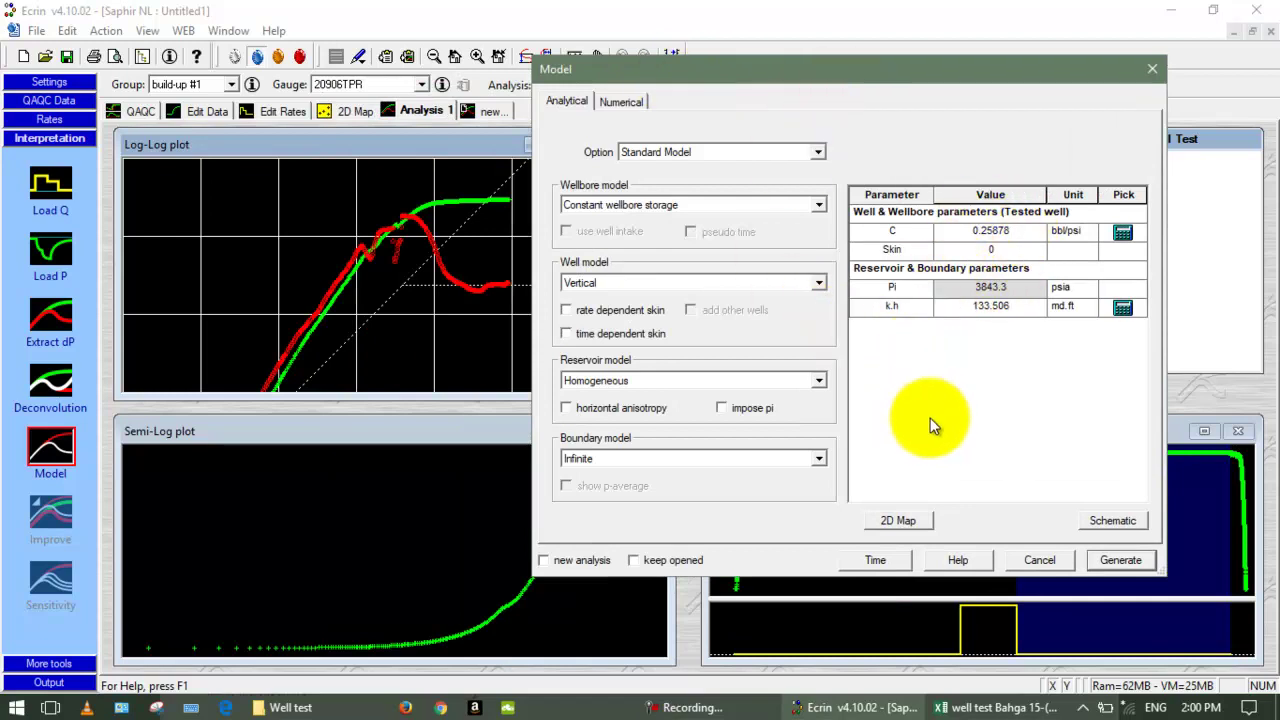
{"action": "left_click", "coordinate": [1120, 561]}
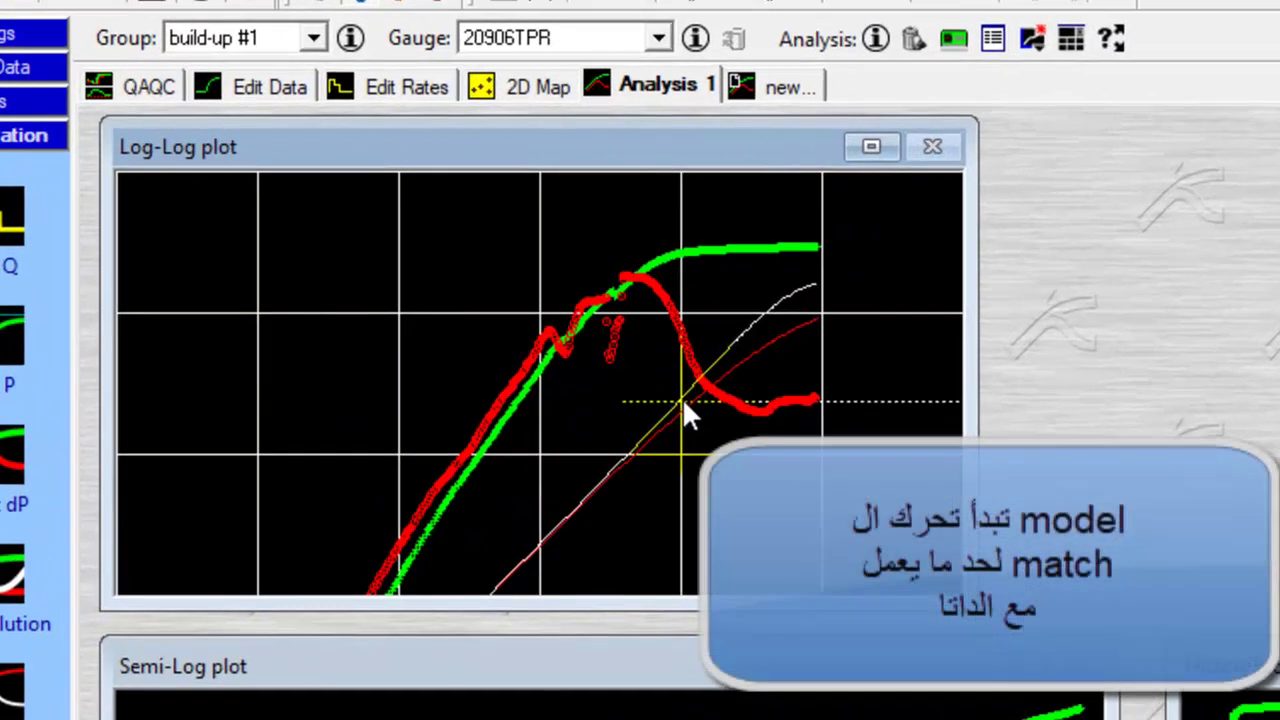
{"action": "left_click_drag", "start_coordinate": [436, 291], "coordinate": [400, 283]}
{"action": "left_click_drag", "start_coordinate": [621, 400], "coordinate": [454, 434]}
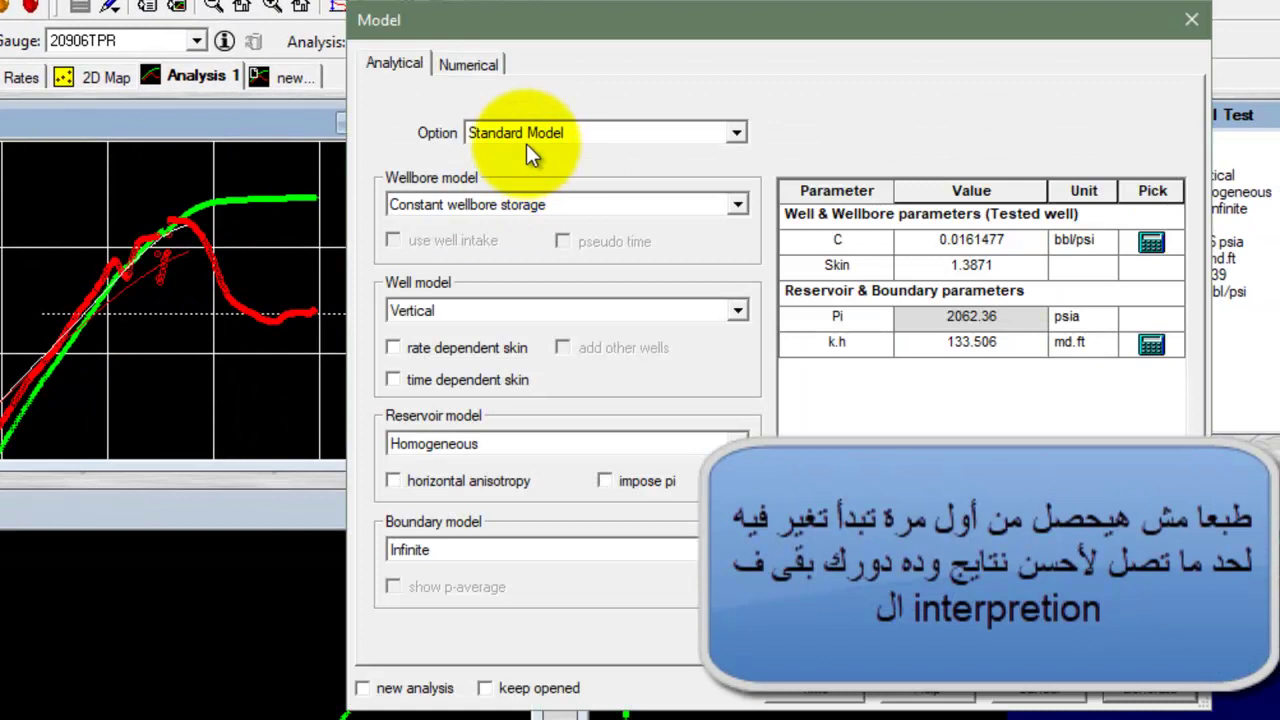
Step: Set the wellbore model to Changing Storage (Hegeman), review the other model options, keeping Vertical, Homogeneous and Infinite, and regenerate the model
{"action": "left_click", "coordinate": [484, 204]}
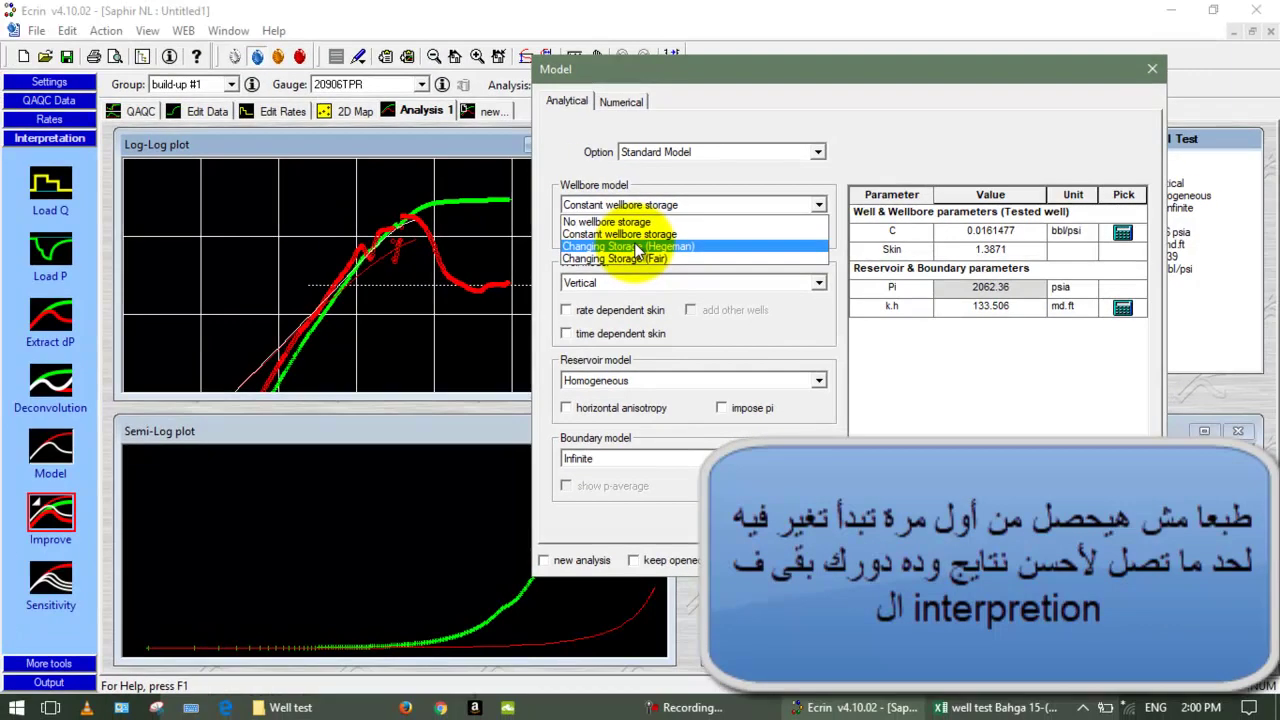
{"action": "left_click", "coordinate": [638, 246]}
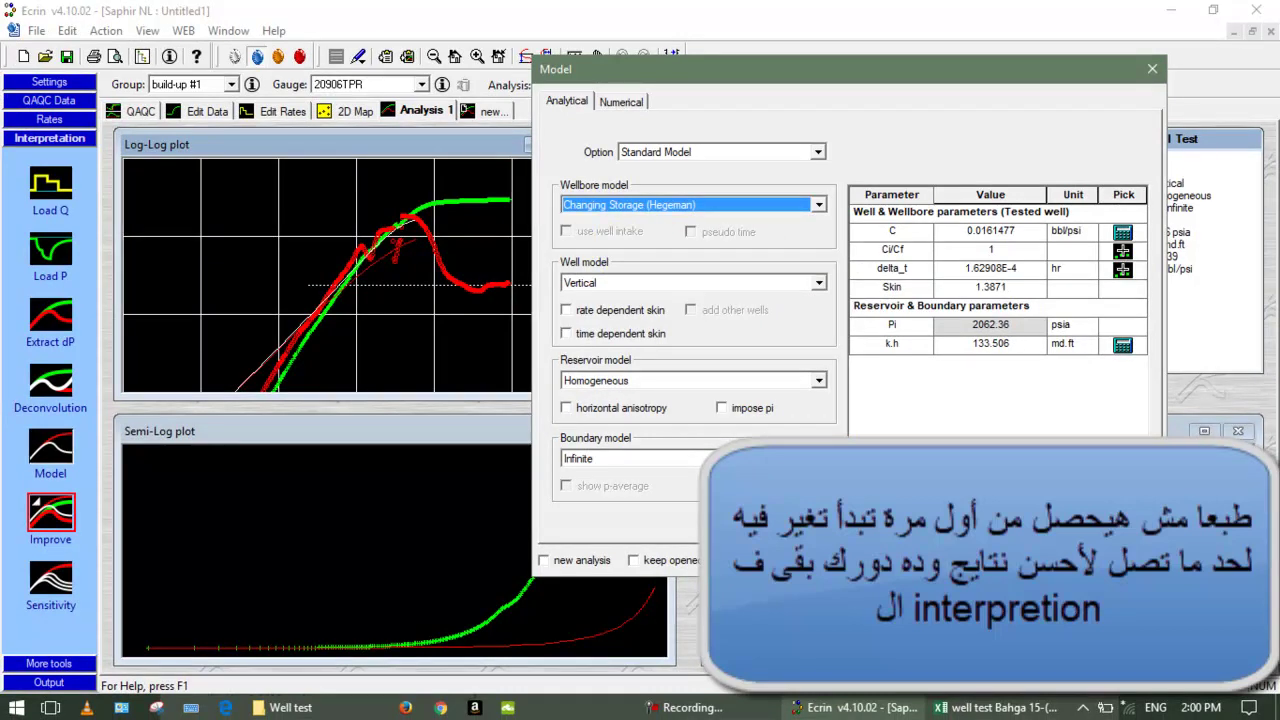
{"action": "left_click", "coordinate": [777, 277]}
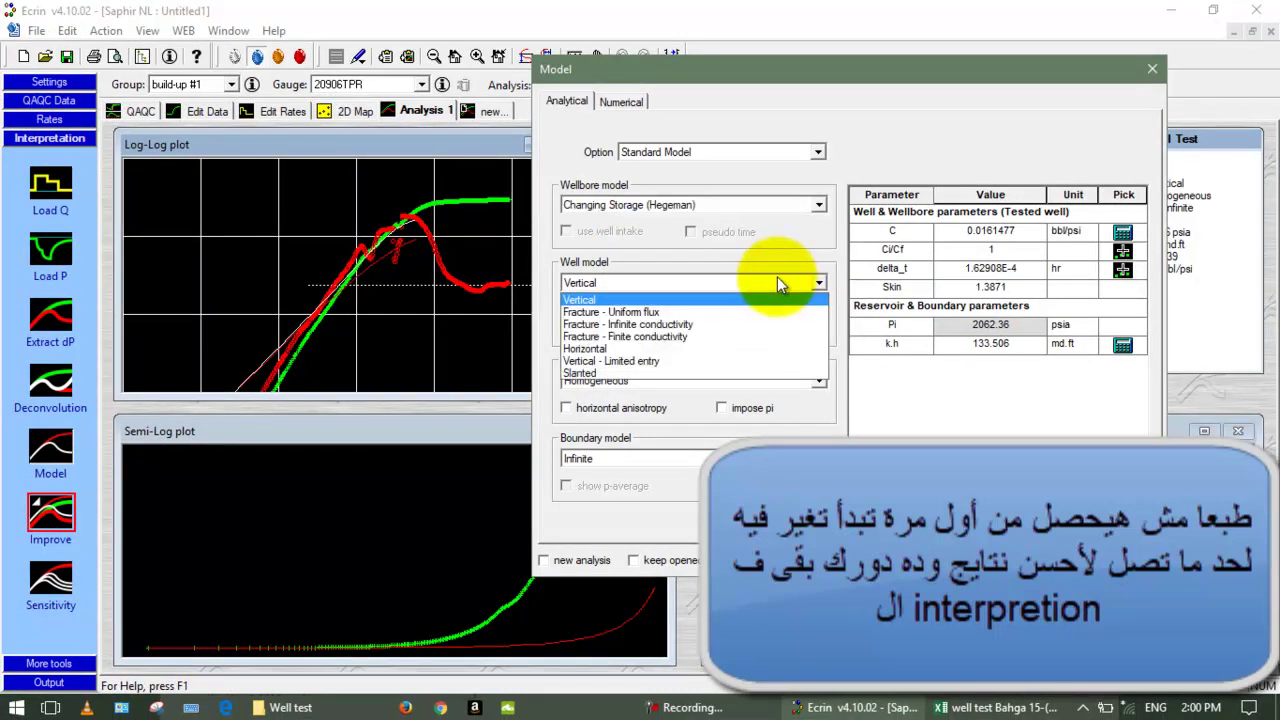
{"action": "left_click", "coordinate": [777, 276]}
{"action": "left_click", "coordinate": [711, 379]}
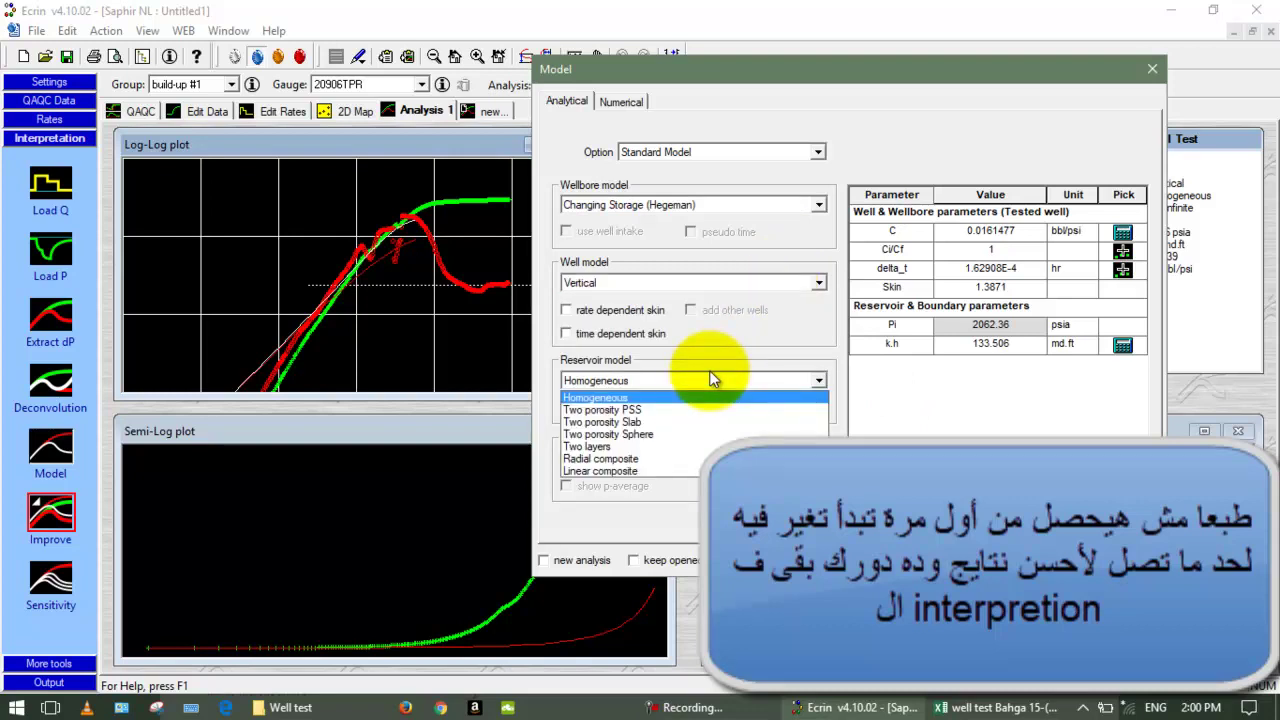
{"action": "left_click", "coordinate": [708, 378]}
{"action": "left_click", "coordinate": [655, 451]}
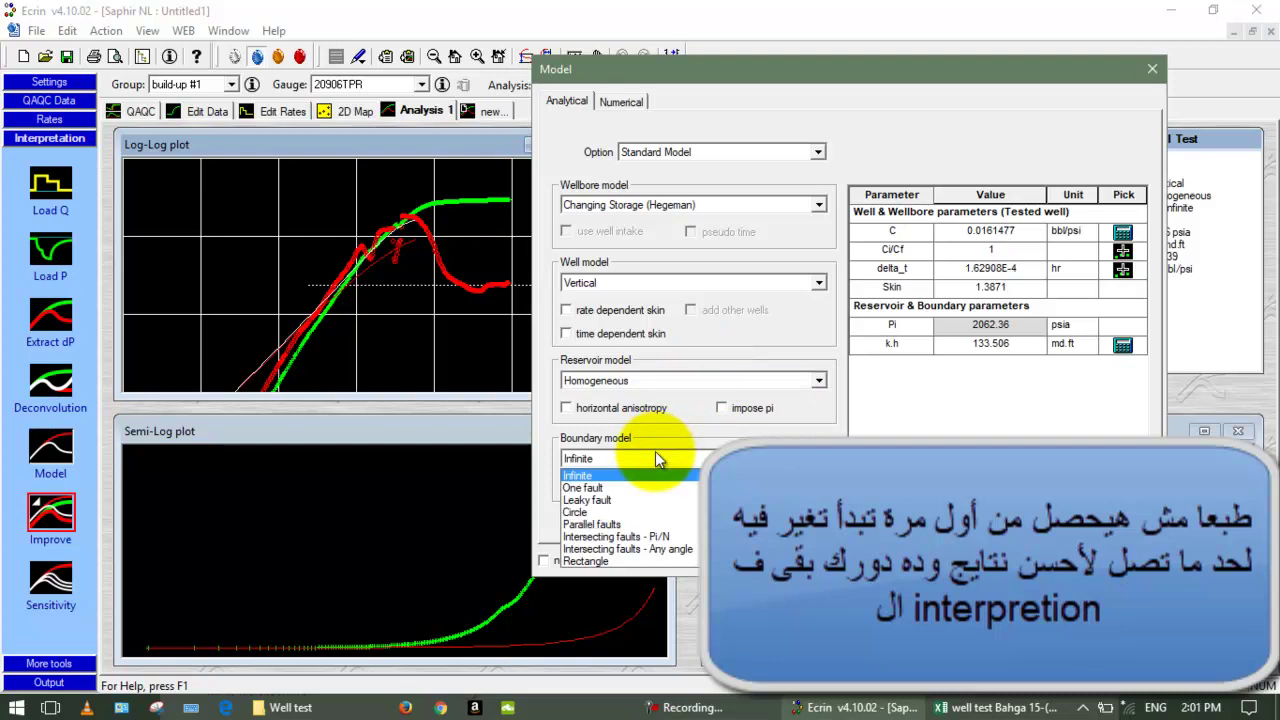
{"action": "left_click", "coordinate": [655, 455]}
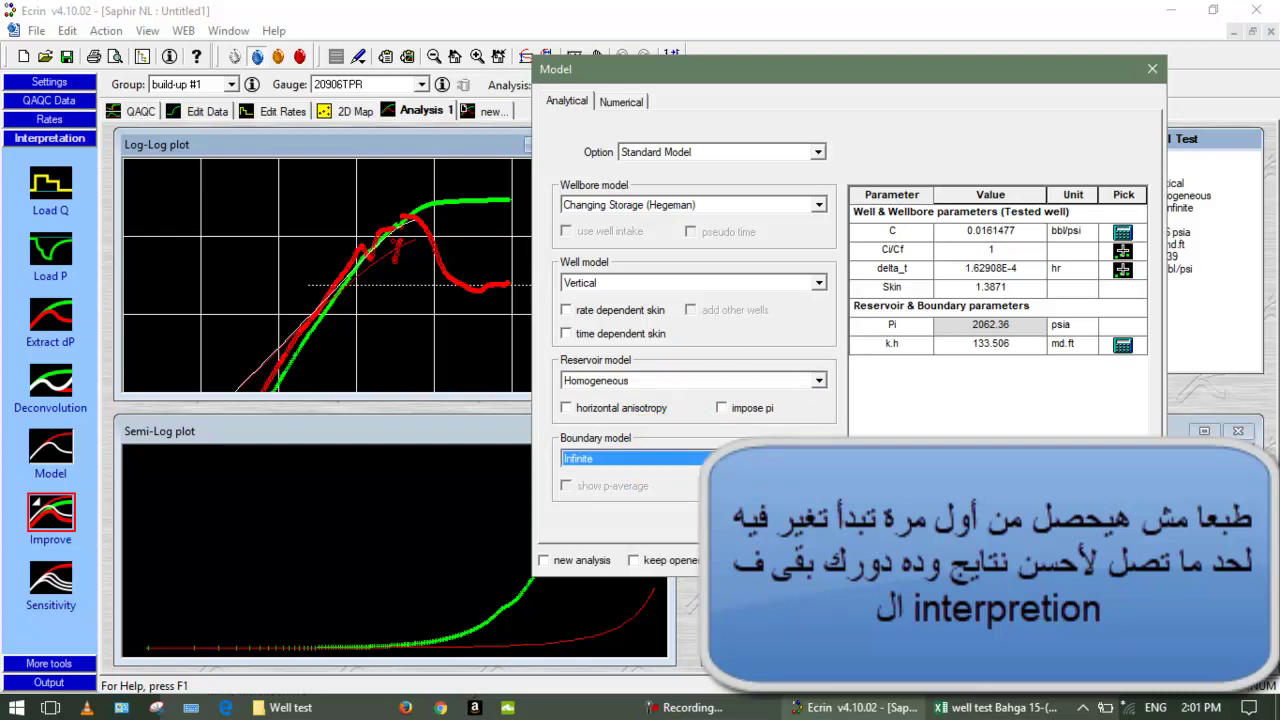
{"action": "key", "text": "Return"}
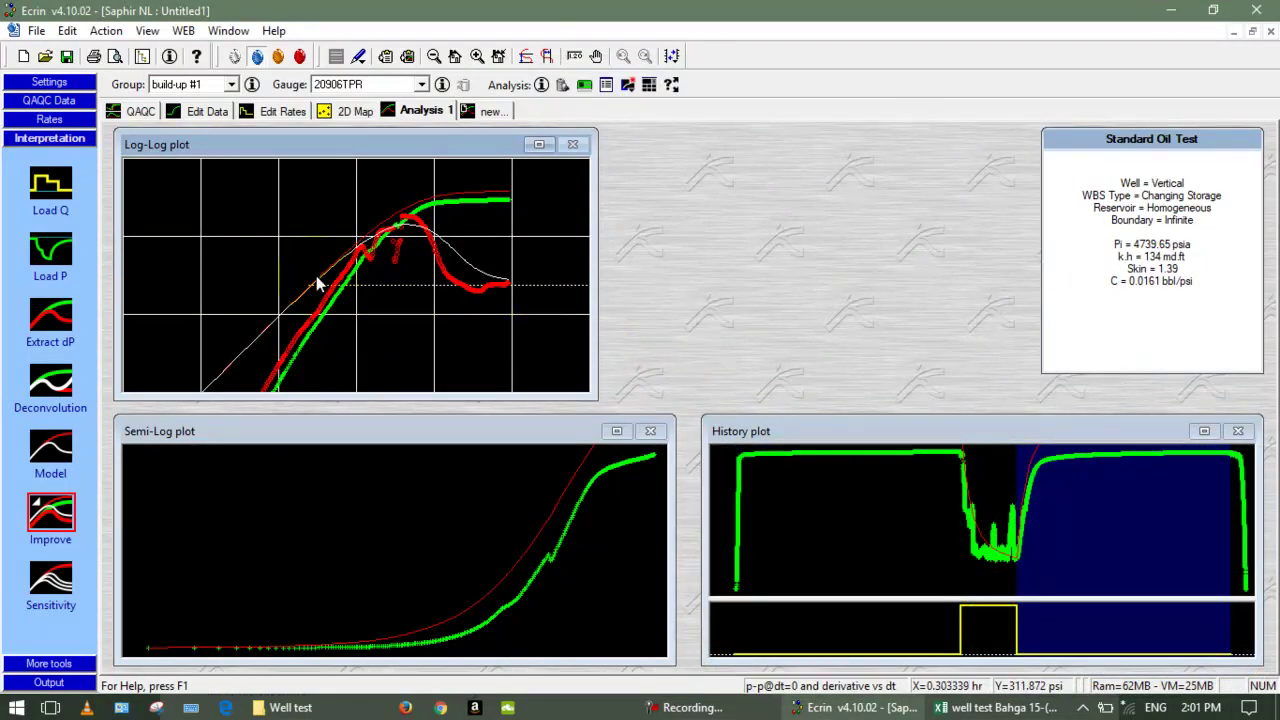
Step: Shift the early-time part of the changing-storage model curve on the log-log plot toward the measured data
{"action": "left_click_drag", "start_coordinate": [328, 277], "coordinate": [327, 280]}
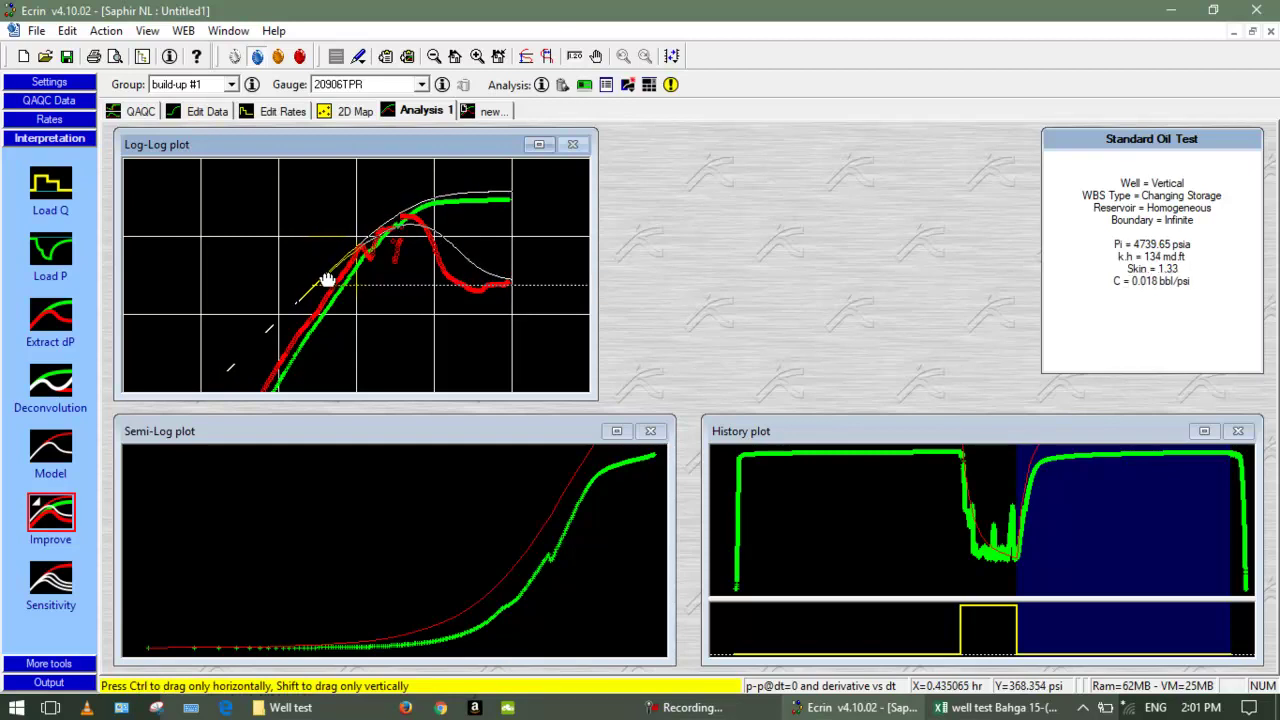